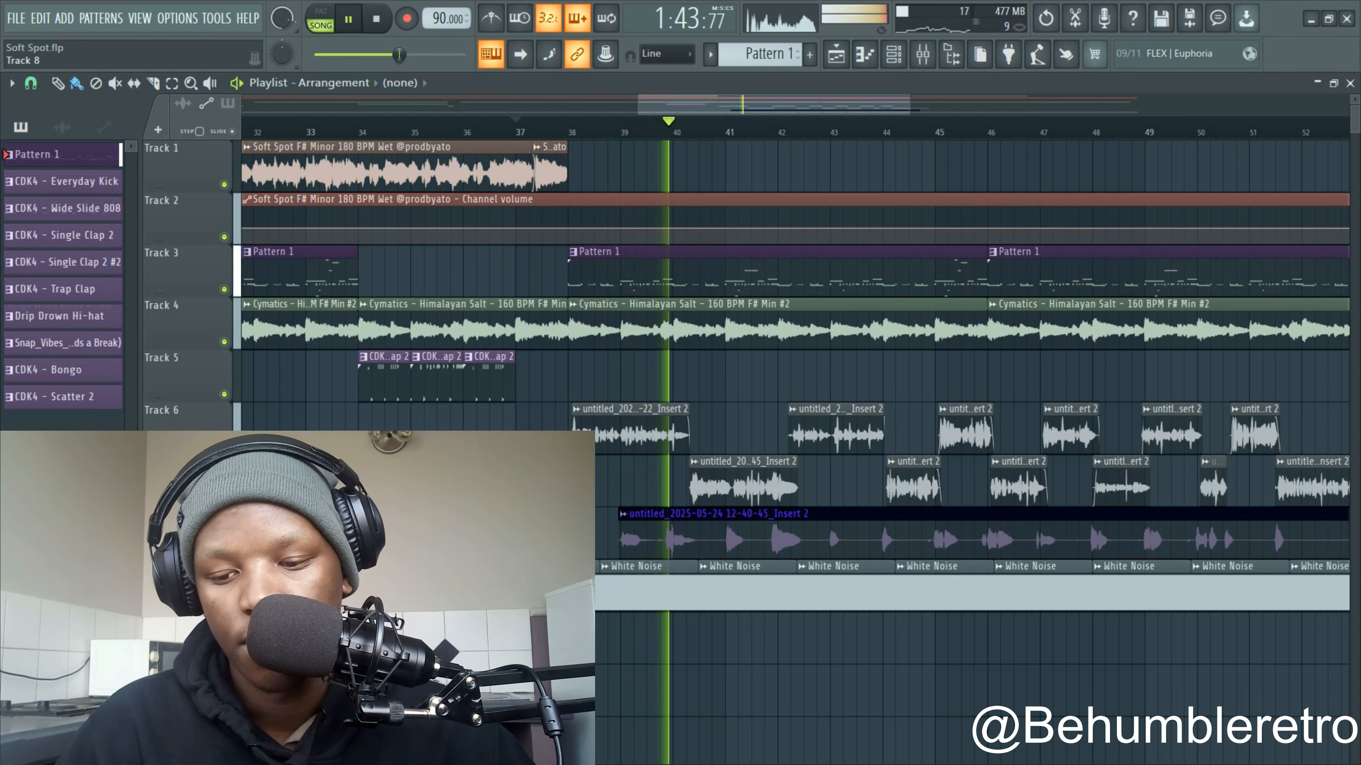
# Mute Track 8 in the playlist while the song plays, and stop playback.
pyautogui.click(224, 552)
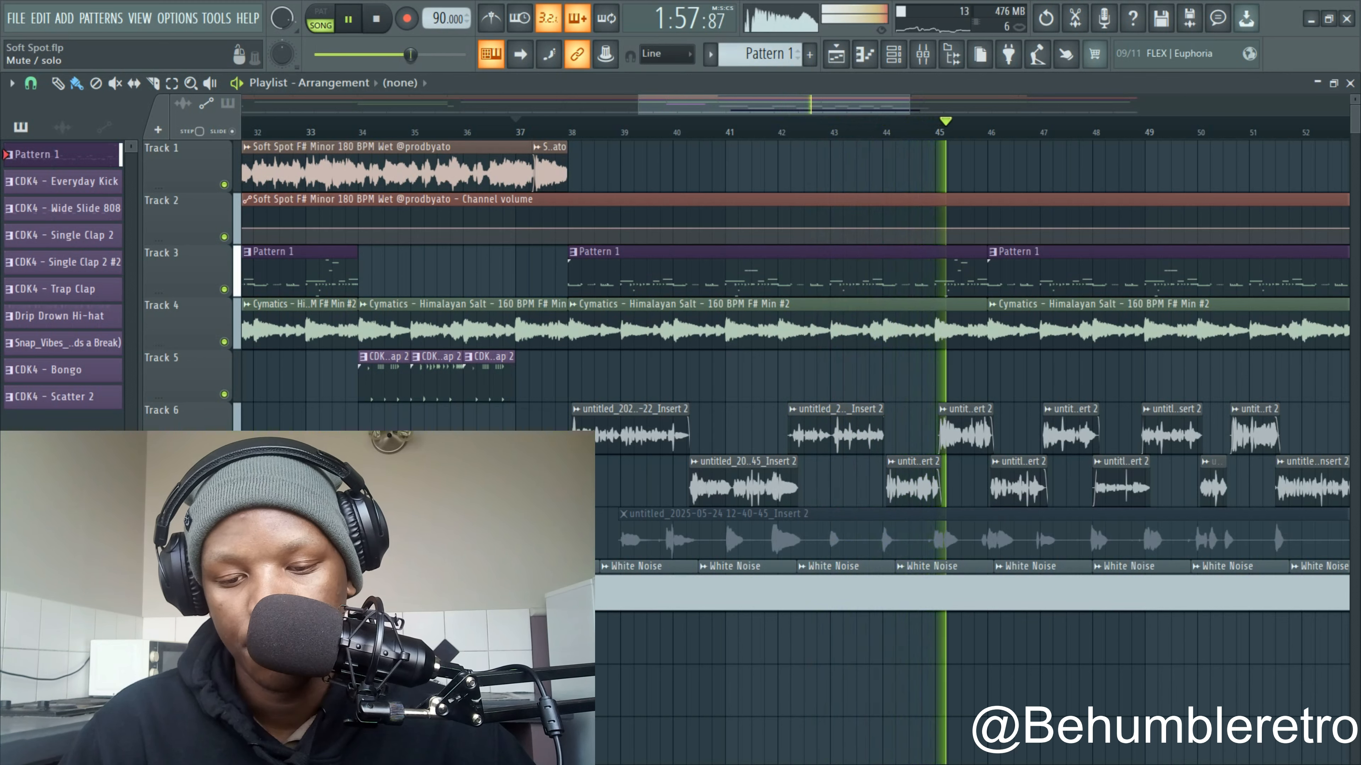
pyautogui.press('space')
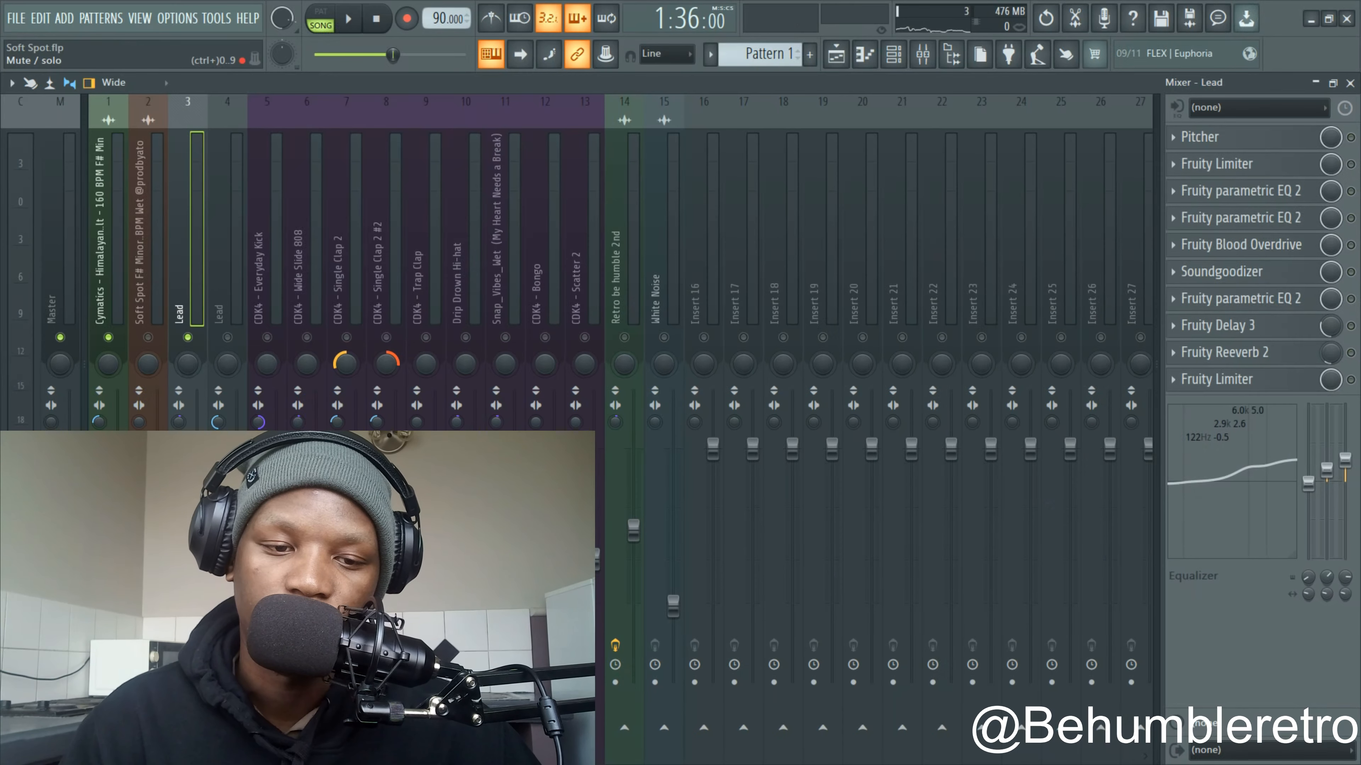
# Switch on Pitcher on the Lead mixer track and audition the vocal at correction speed 100 with its window moved into clear view.
pyautogui.click(1200, 137)
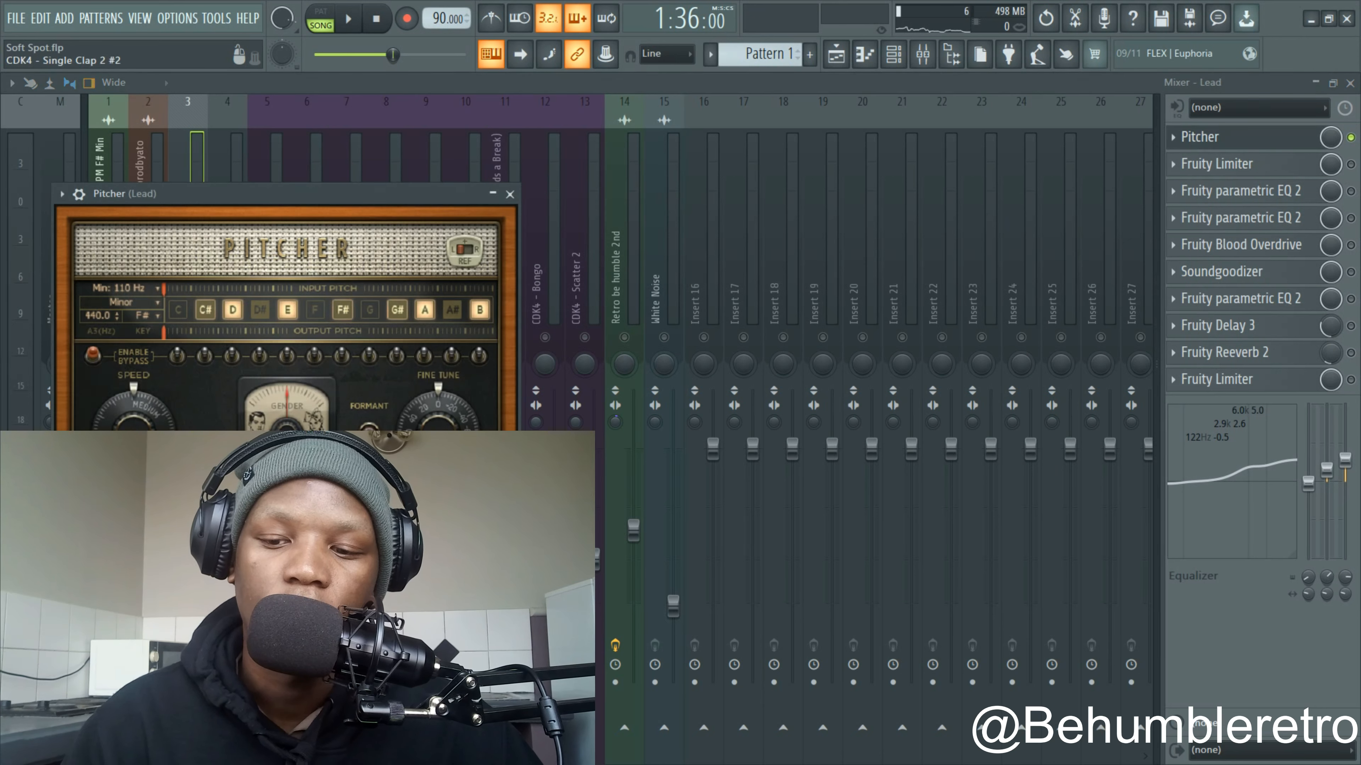
pyautogui.moveTo(321, 194); pyautogui.dragTo(723, 118)
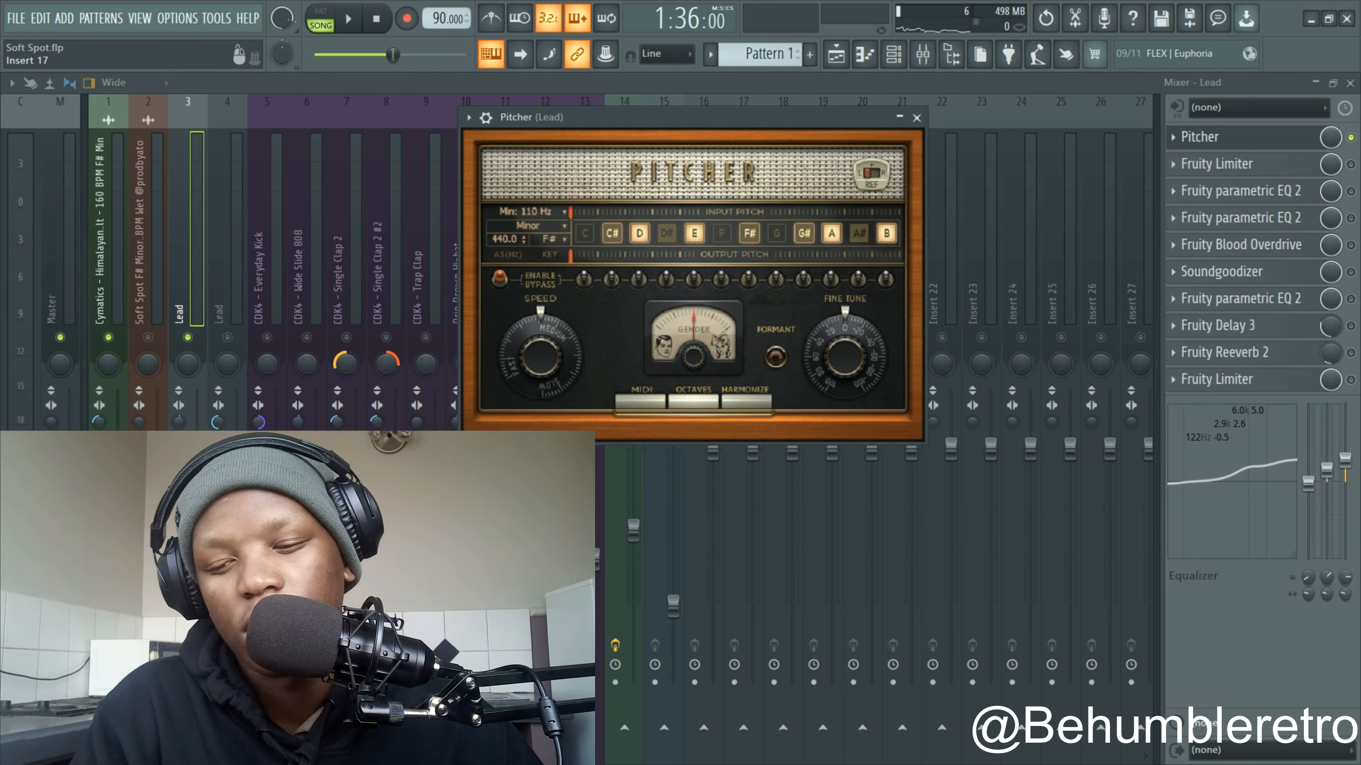
pyautogui.moveTo(723, 118); pyautogui.dragTo(741, 160)
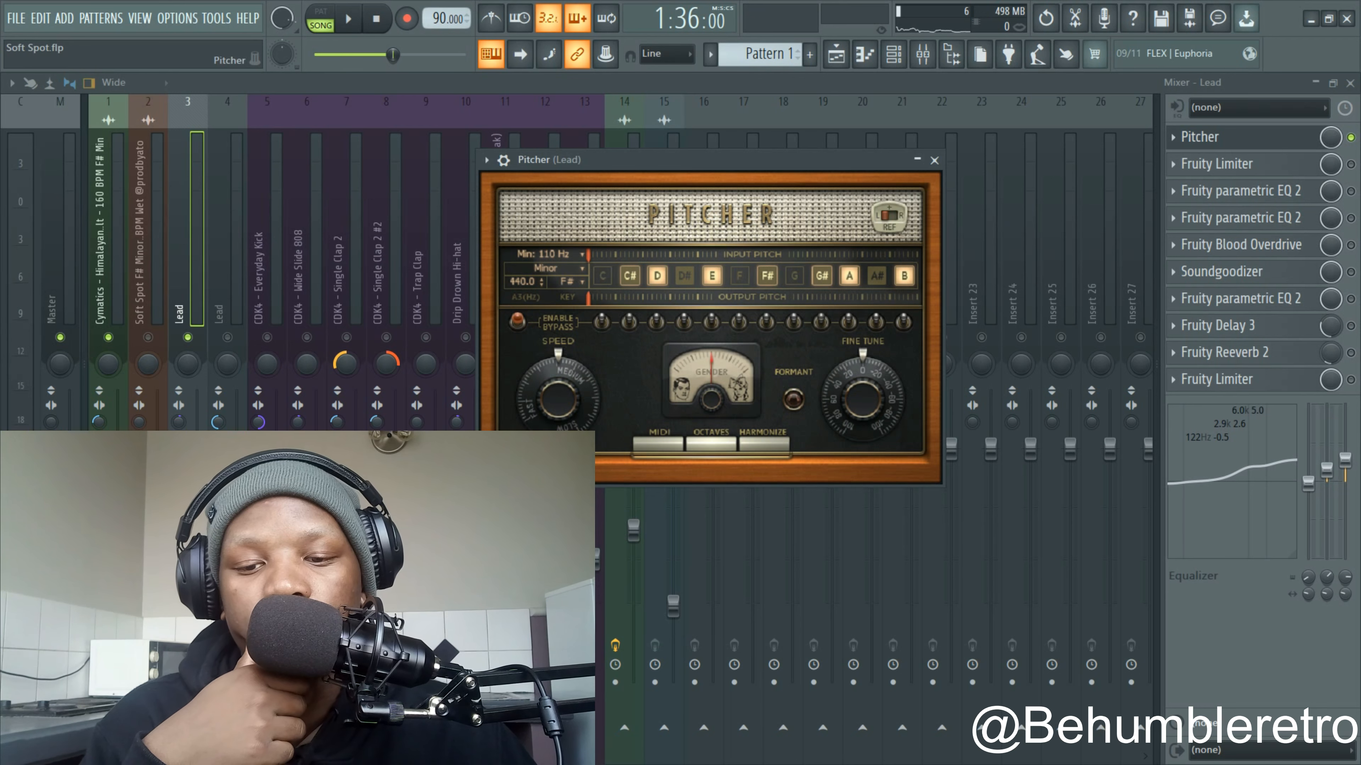
pyautogui.moveTo(741, 159); pyautogui.dragTo(849, 128)
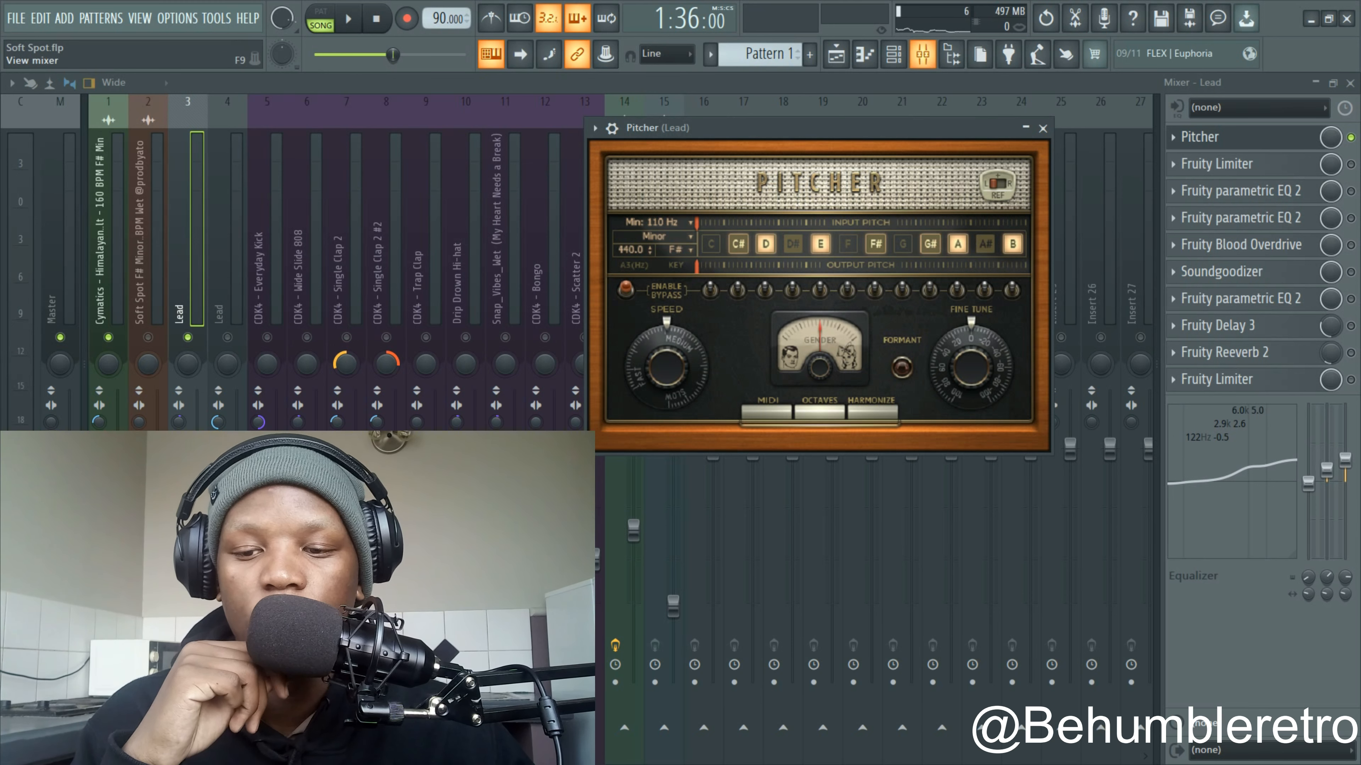
pyautogui.moveTo(819, 128); pyautogui.dragTo(807, 112)
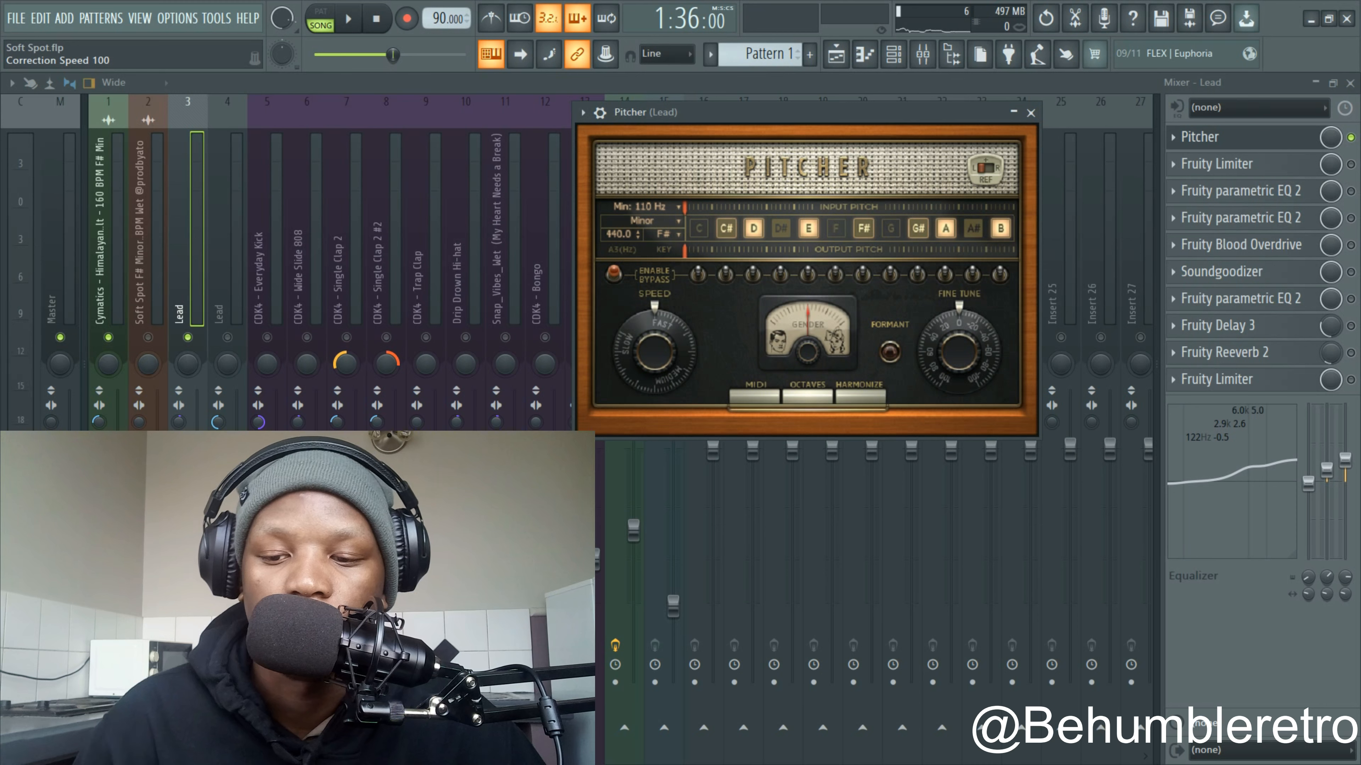
pyautogui.press('space')
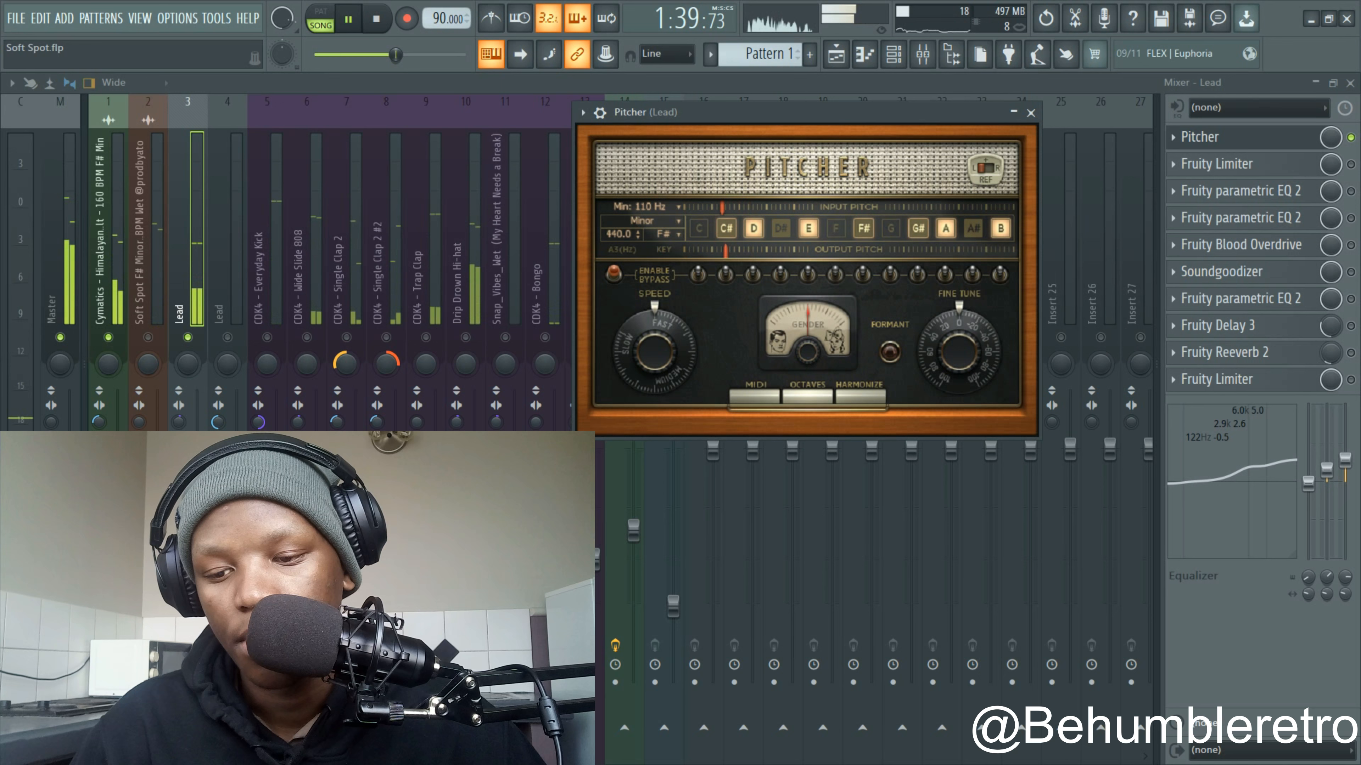
pyautogui.press('XF86AudioRaiseVolume')
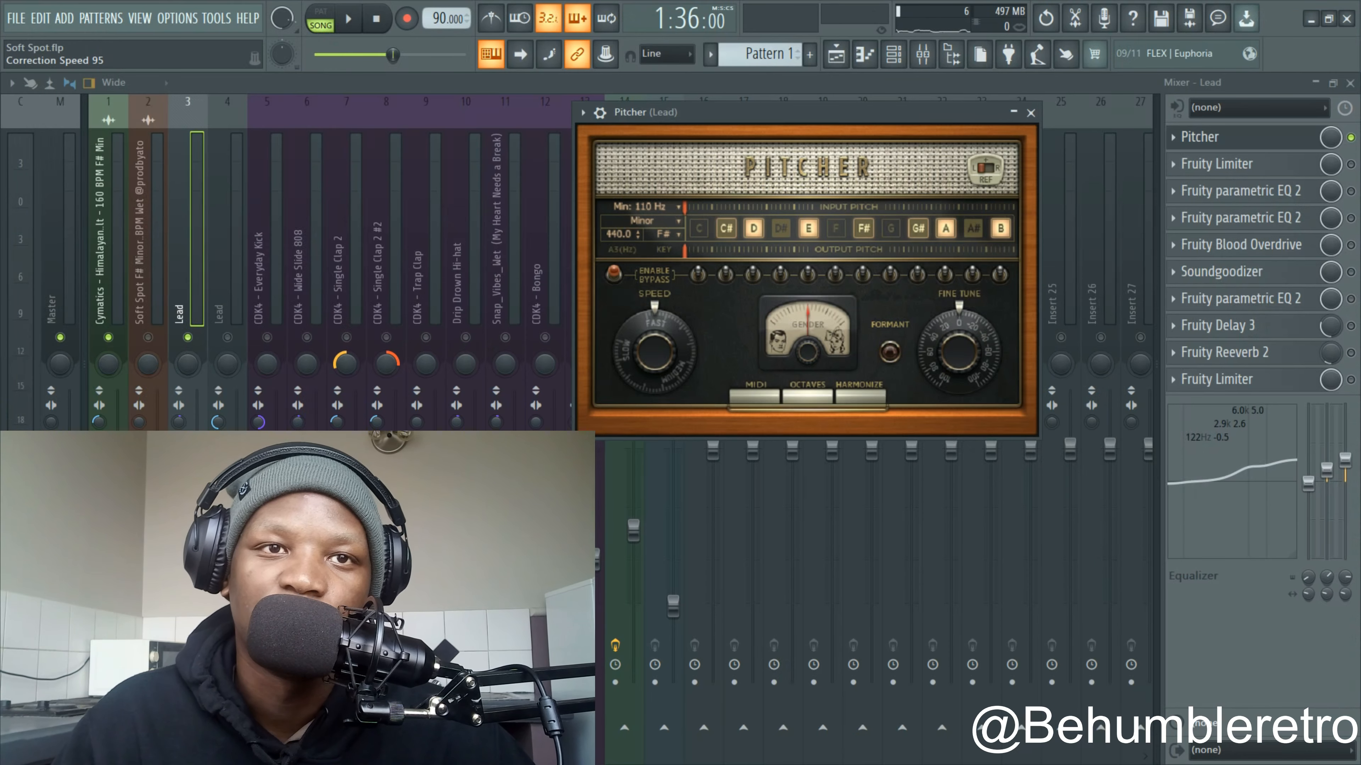
# Set Pitcher's correction speed to 55 and play the song to hear the pitch correction.
pyautogui.moveTo(655, 351); pyautogui.dragTo(655, 384)
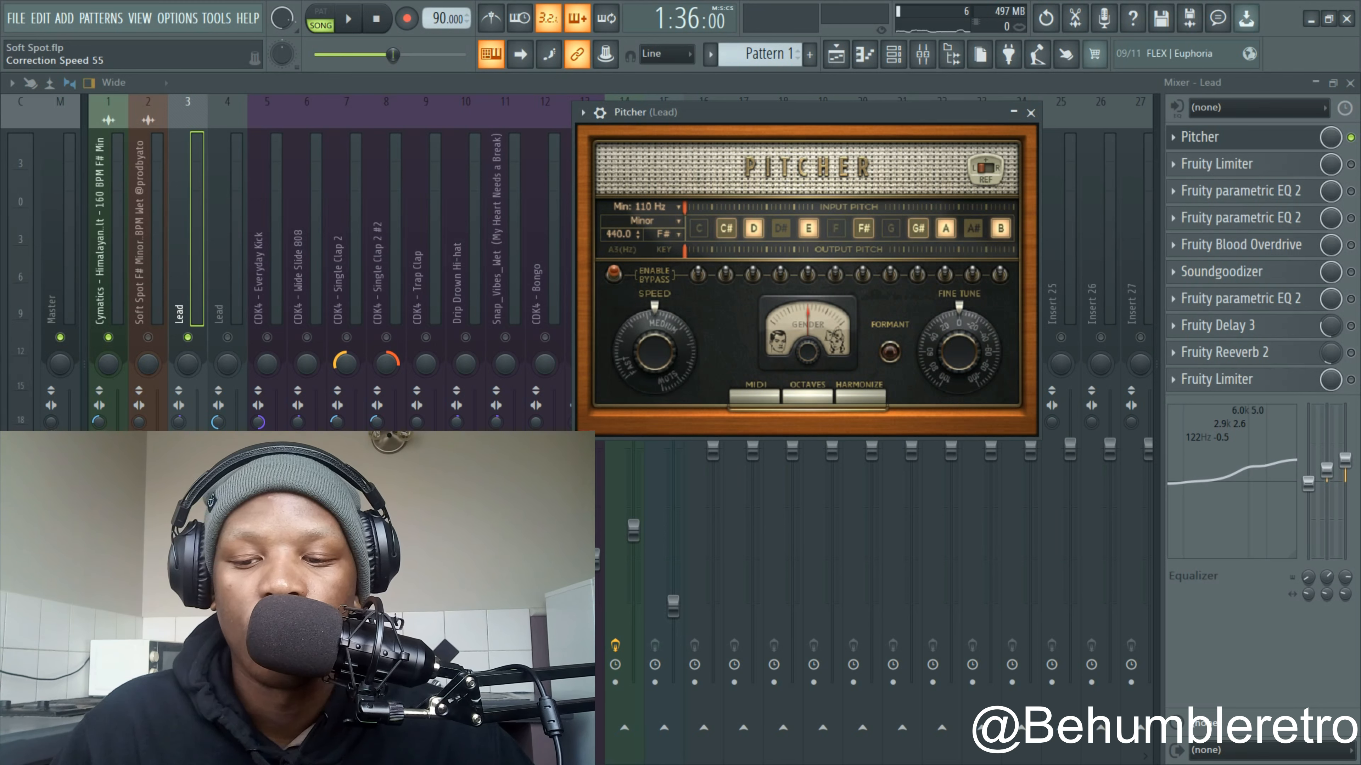
pyautogui.press('space')
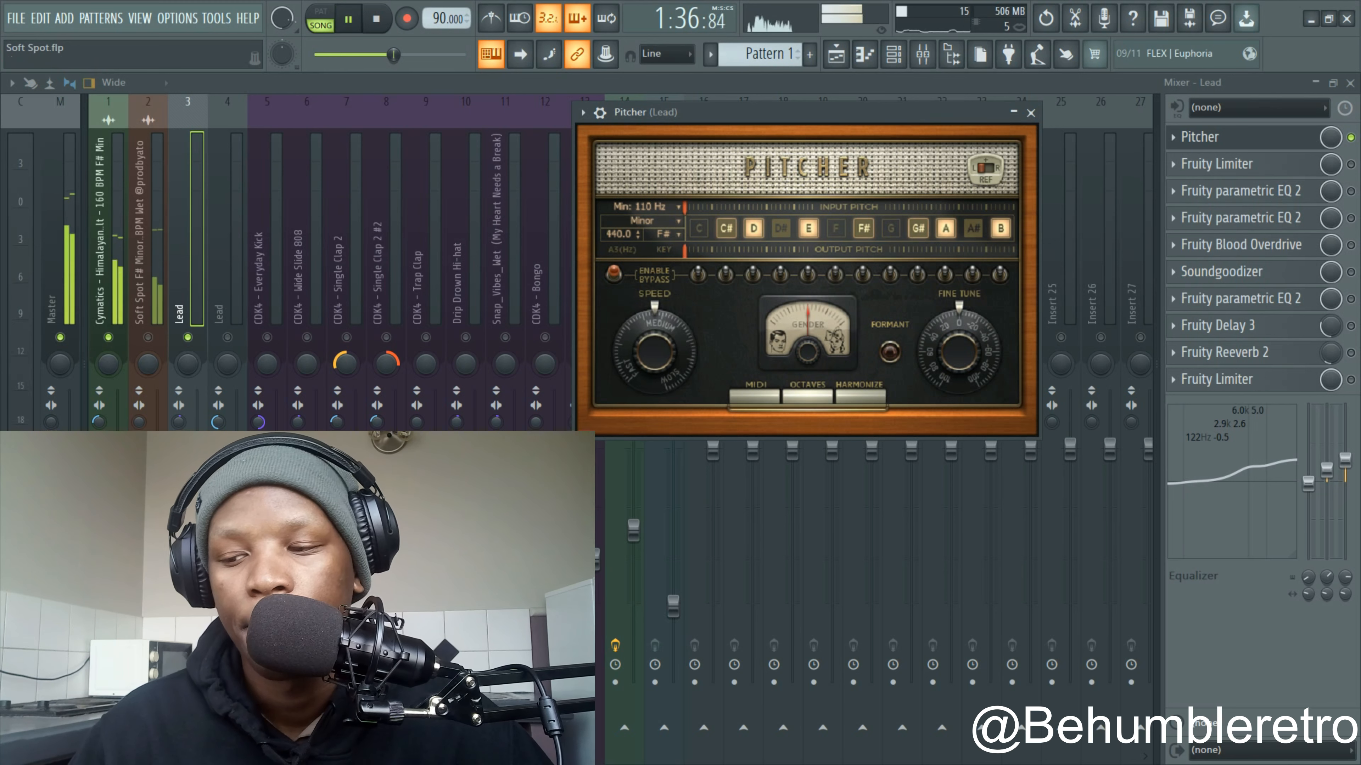
pyautogui.press('XF86AudioRaiseVolume')
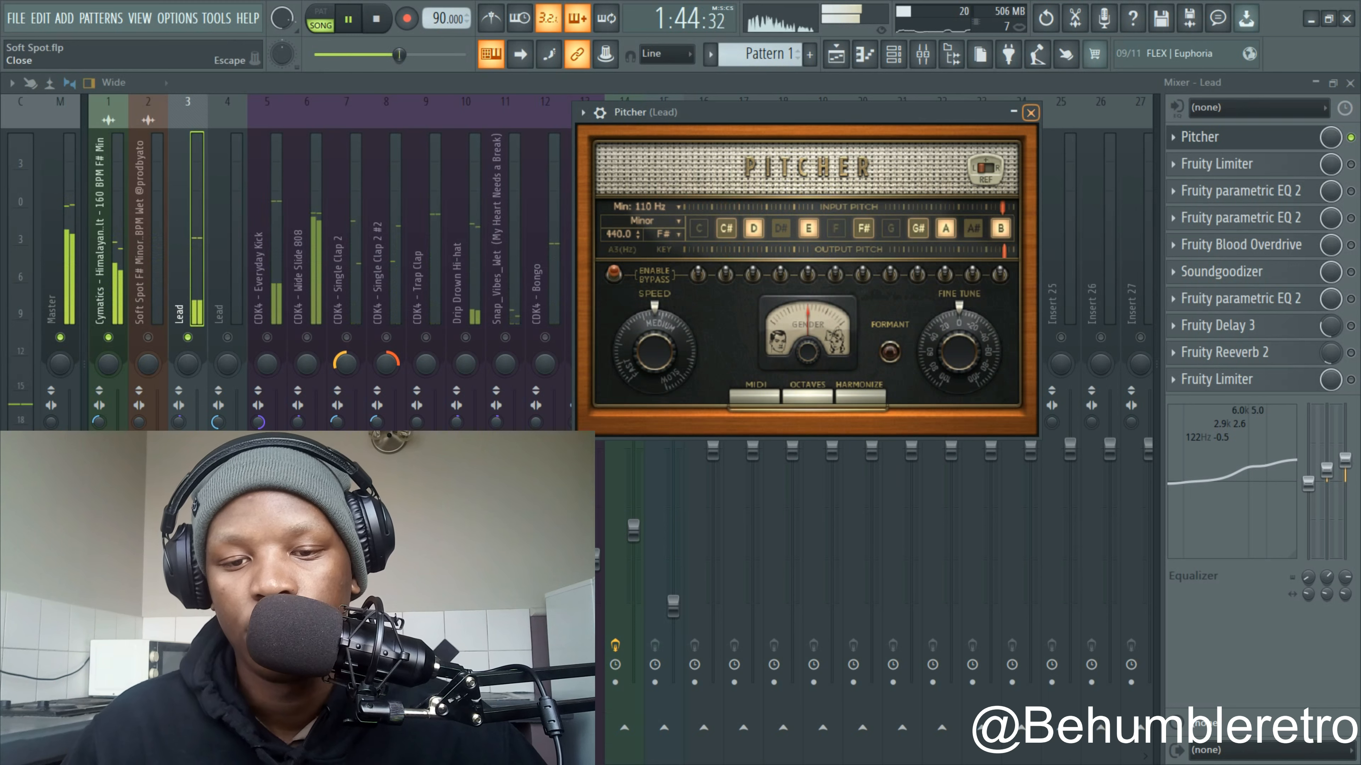
pyautogui.press('space')
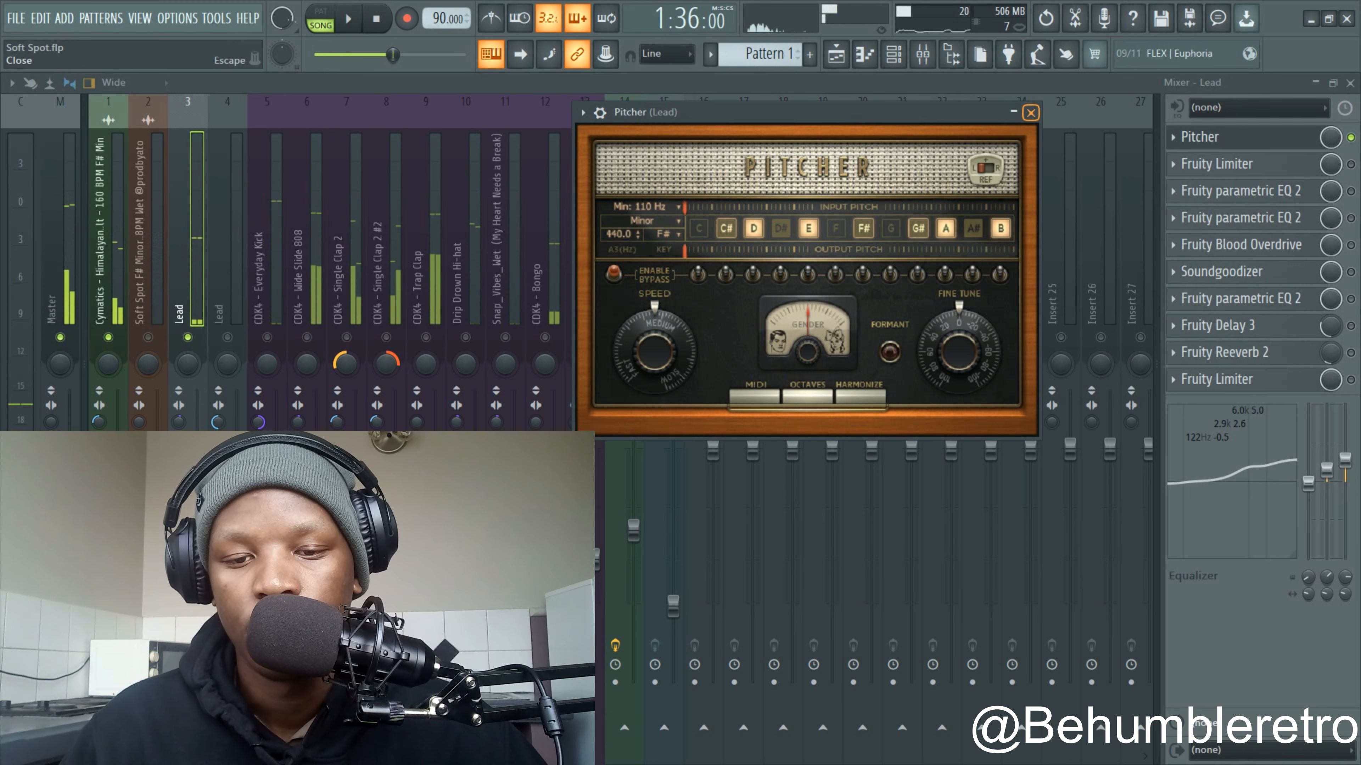
# Switch on Fruity Limiter after Pitcher on the Lead track, reposition its window and play the song through it.
pyautogui.moveTo(523, 160); pyautogui.dragTo(707, 142)
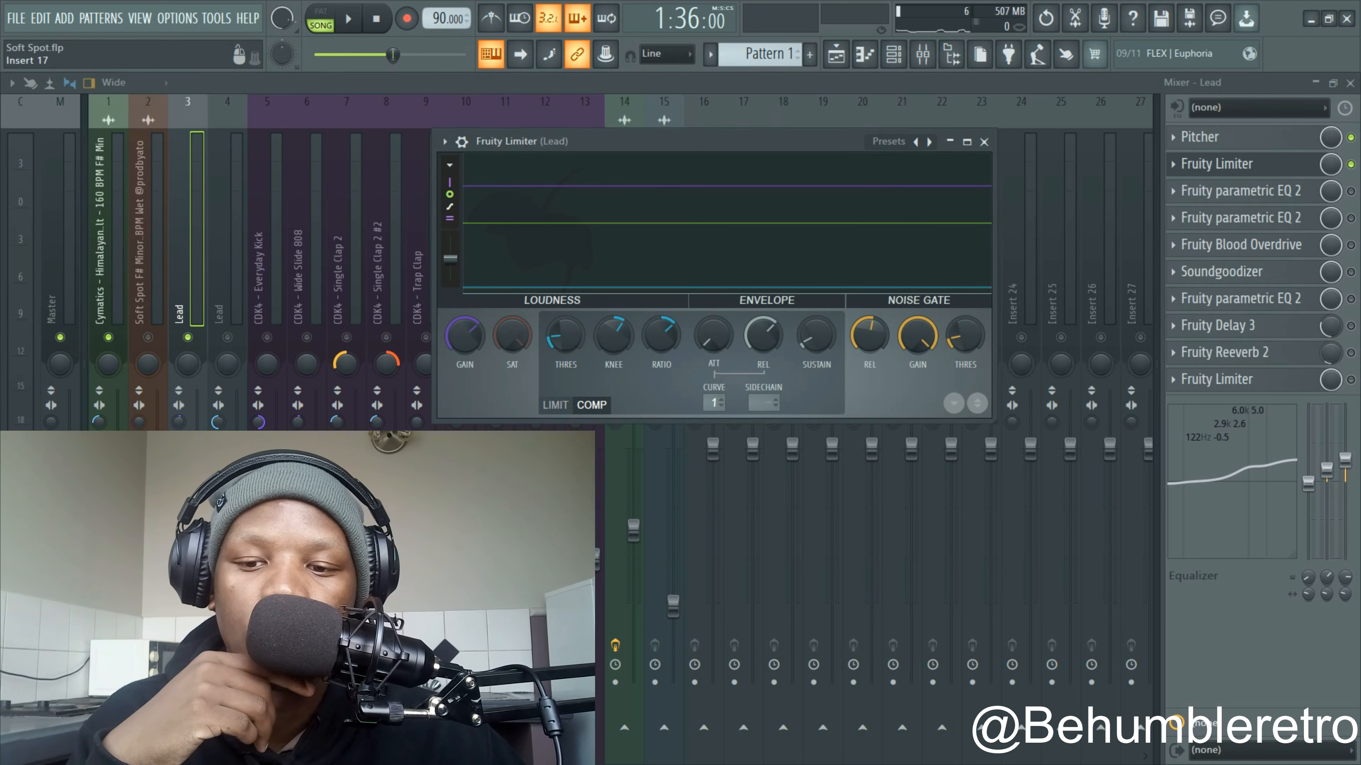
pyautogui.moveTo(708, 142); pyautogui.dragTo(730, 135)
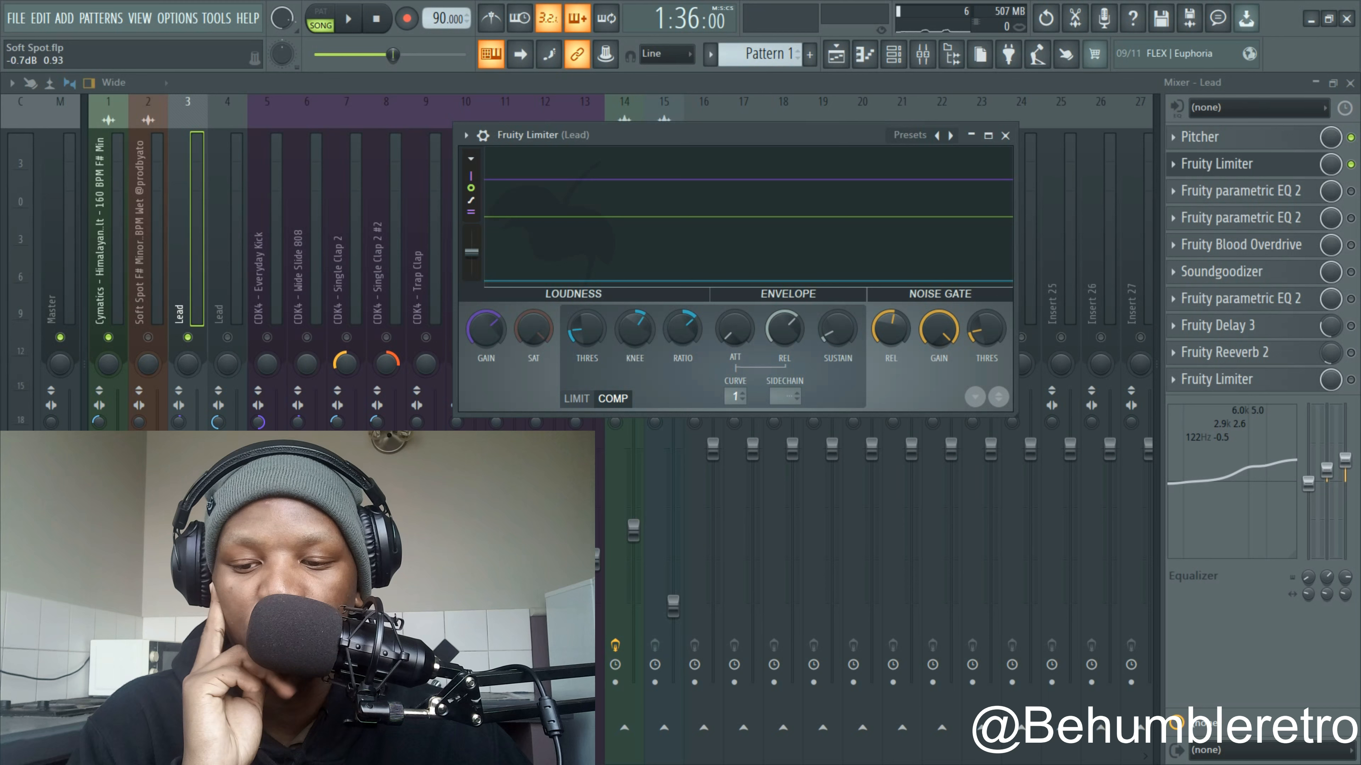
pyautogui.moveTo(696, 135); pyautogui.dragTo(738, 157)
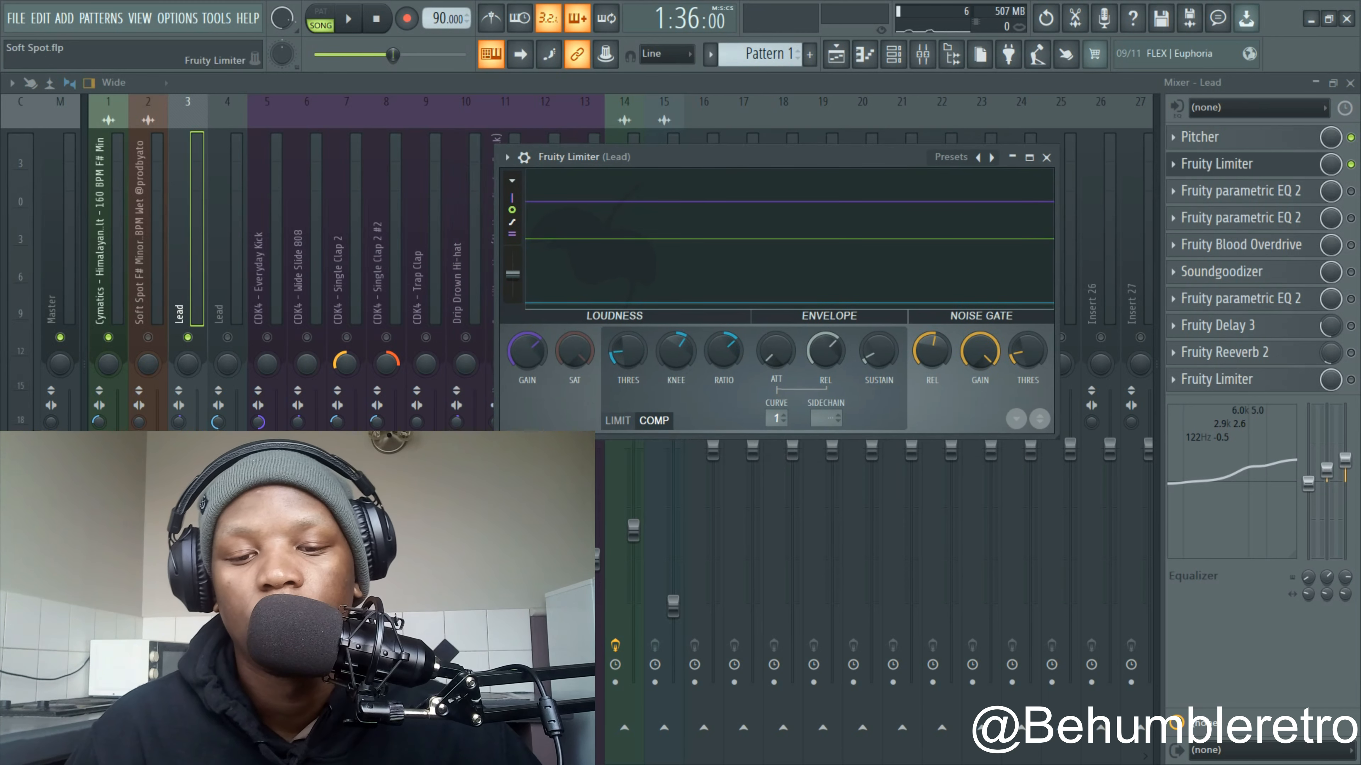
pyautogui.press('space')
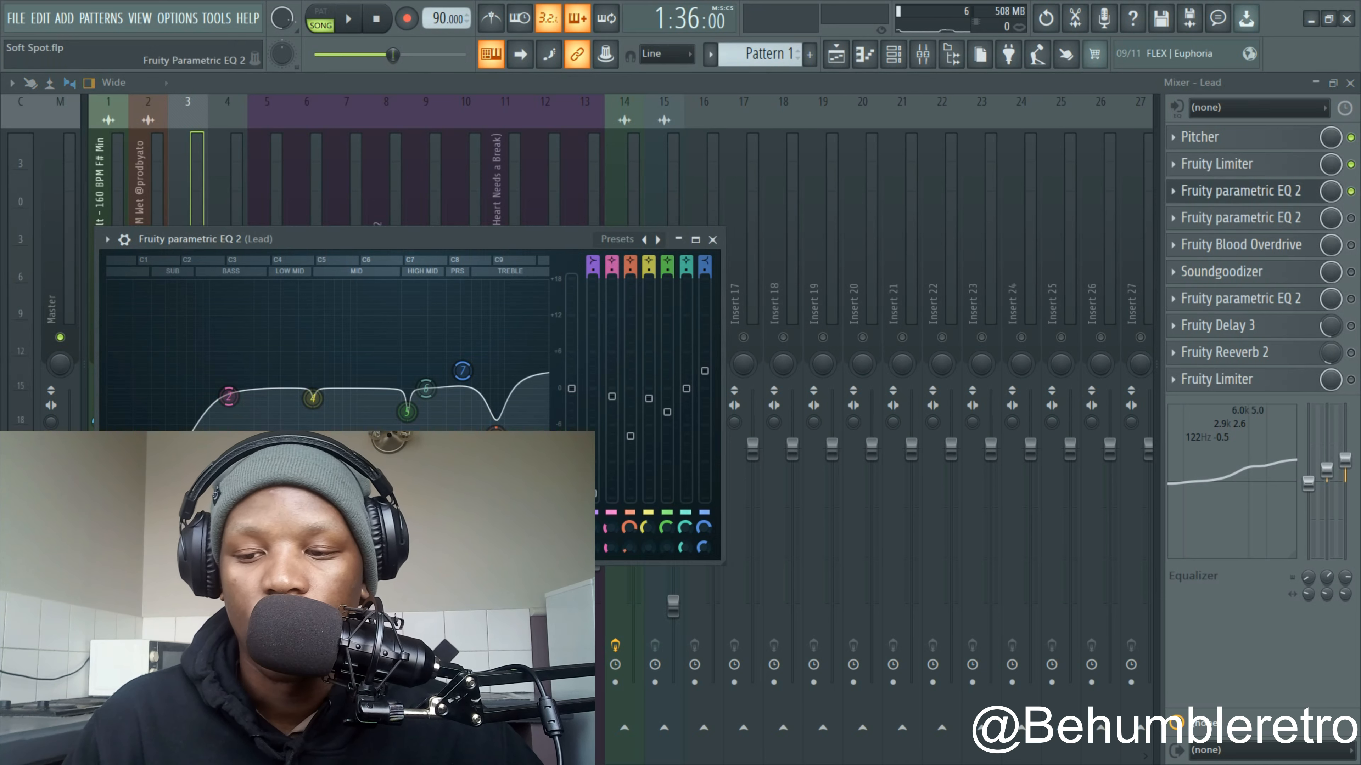
# Switch on the Lead track's first Fruity parametric EQ 2, bring its curve into clear view and audition the vocal.
pyautogui.moveTo(375, 239); pyautogui.dragTo(702, 113)
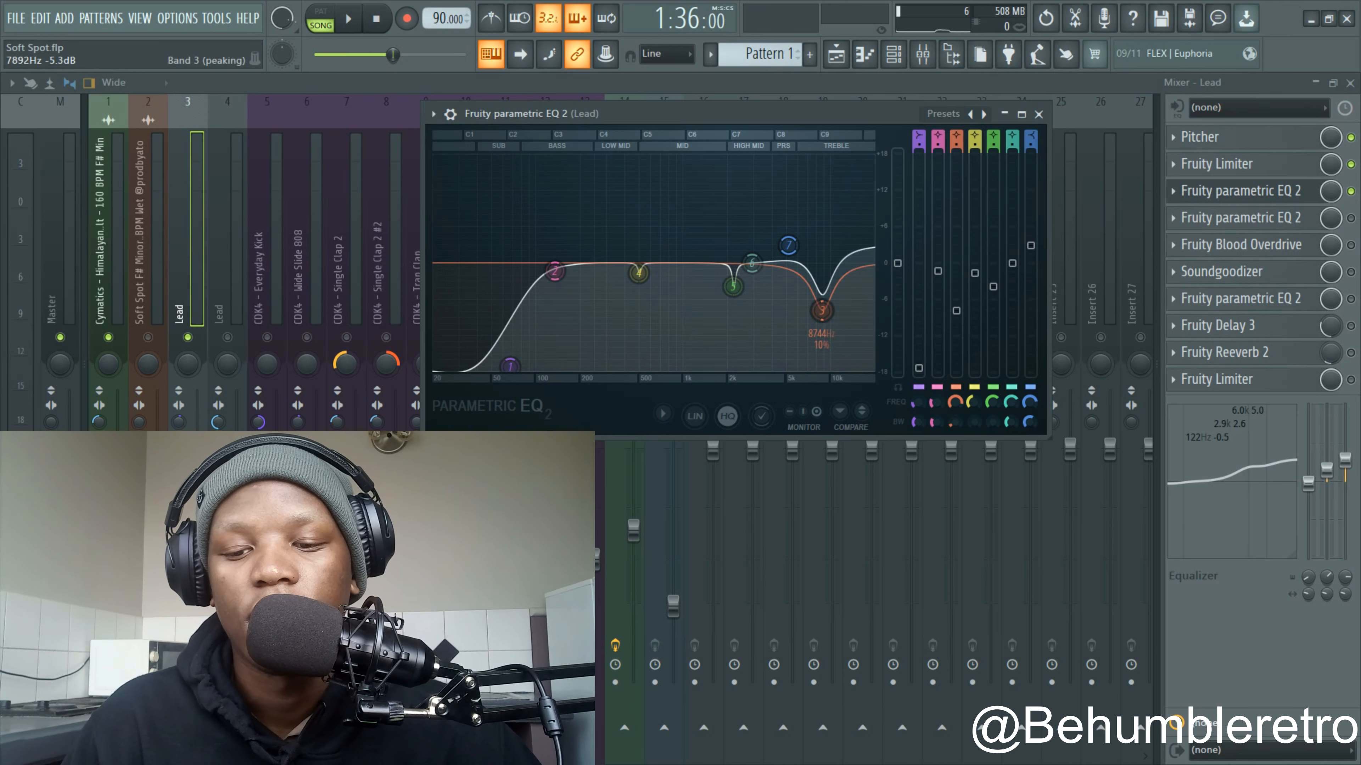
pyautogui.moveTo(857, 114); pyautogui.dragTo(860, 144)
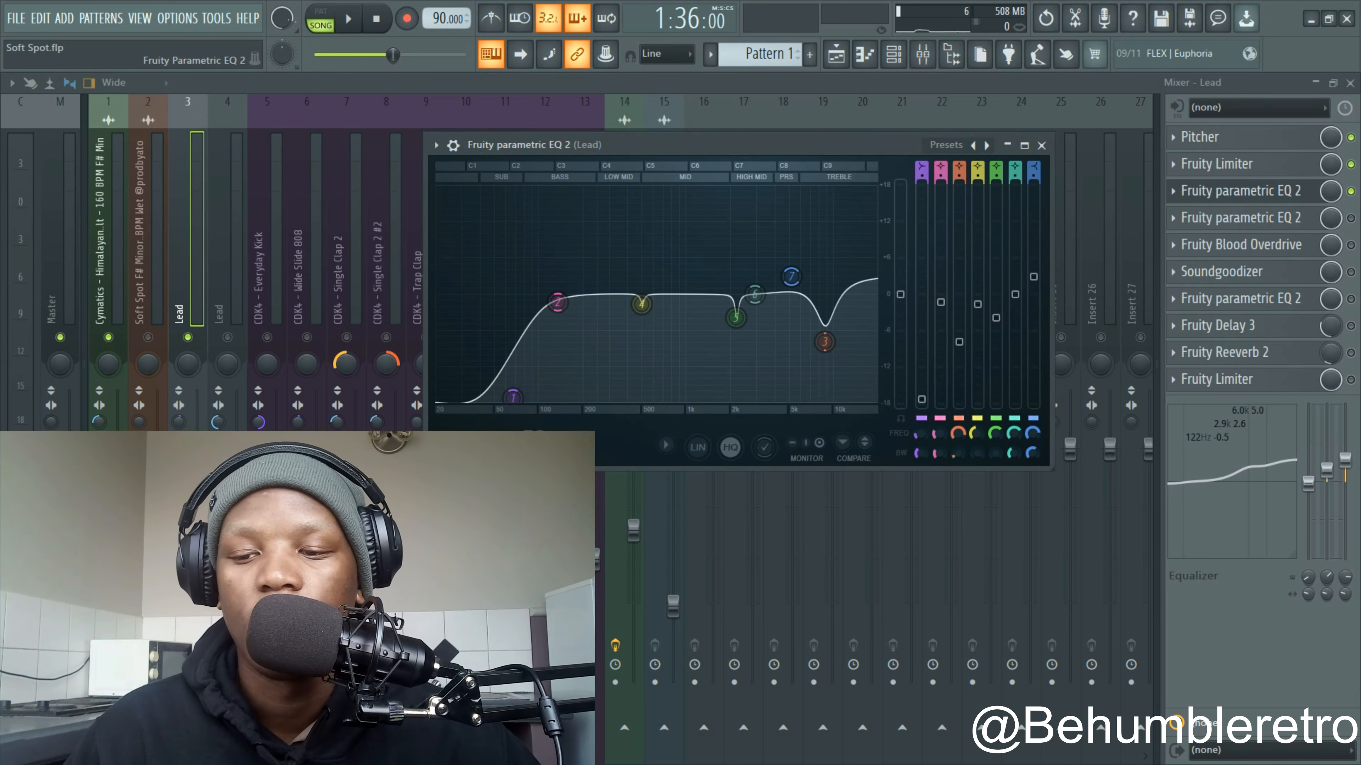
pyautogui.press('space')
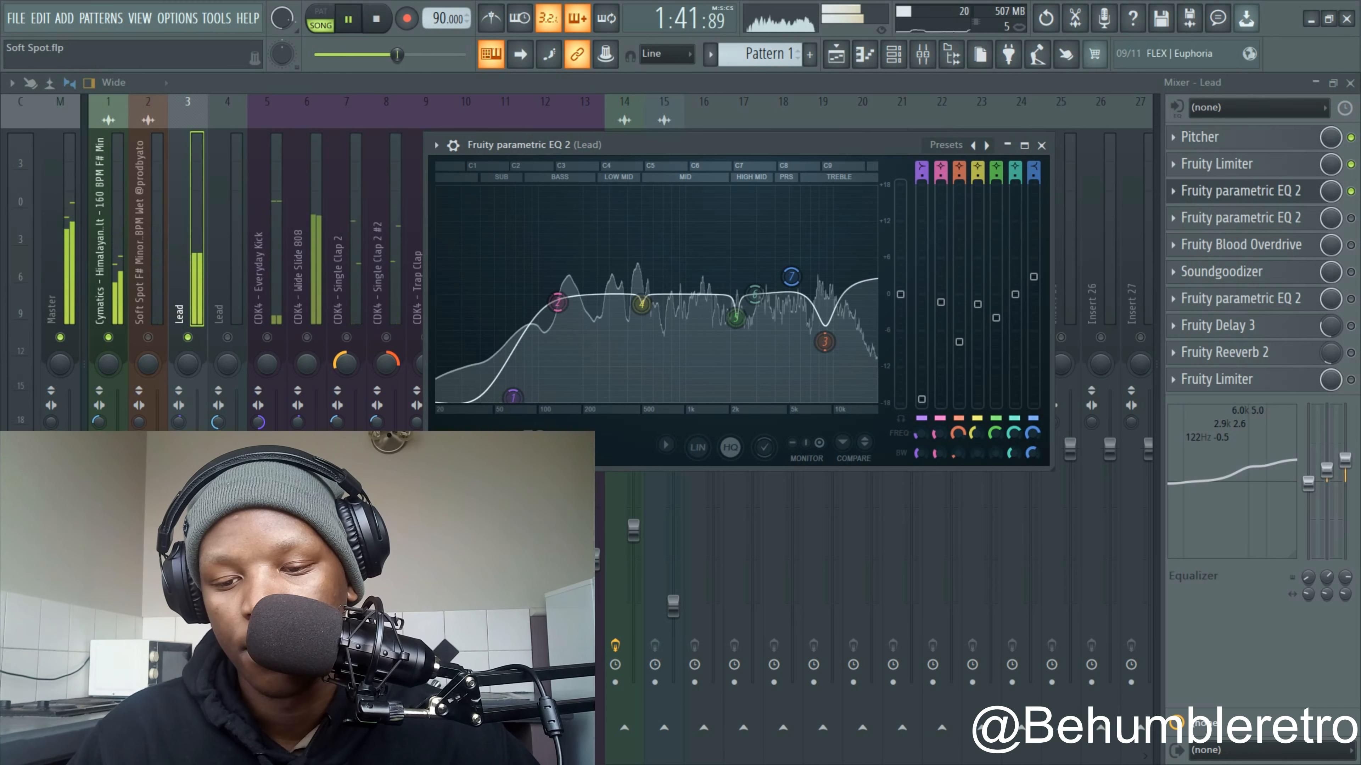
pyautogui.press('XF86AudioRaiseVolume')
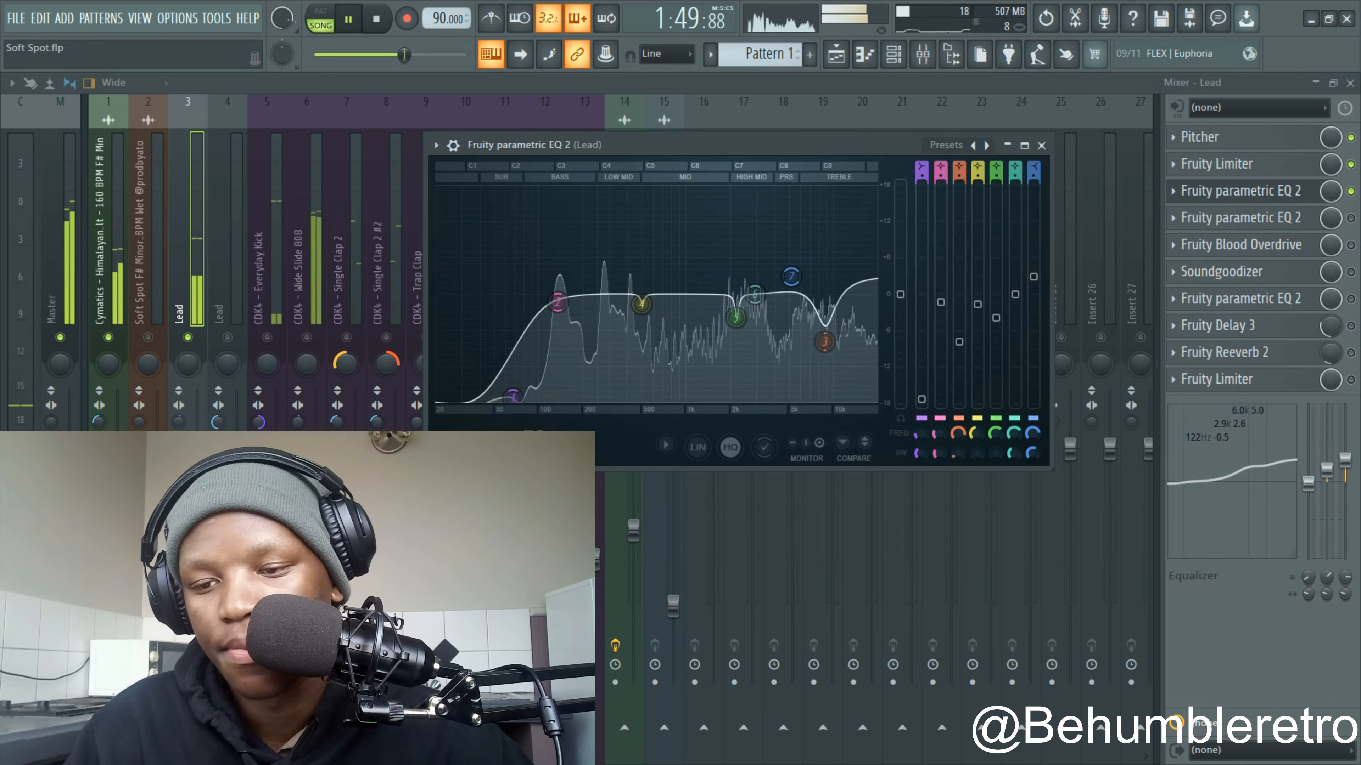
pyautogui.press('space')
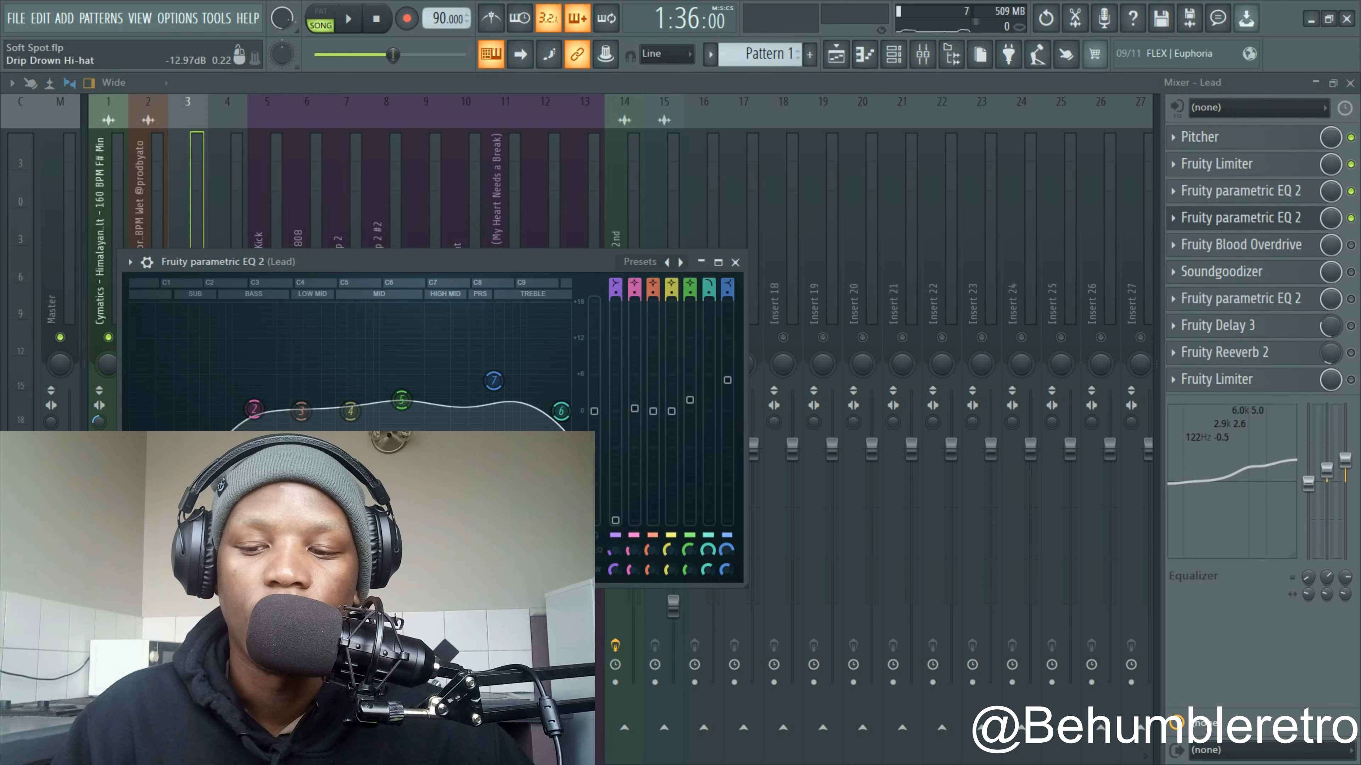
# Switch on the Lead track's second Fruity parametric EQ 2, audition the vocal with its full curve in view and close the plugin.
pyautogui.moveTo(429, 261); pyautogui.dragTo(739, 107)
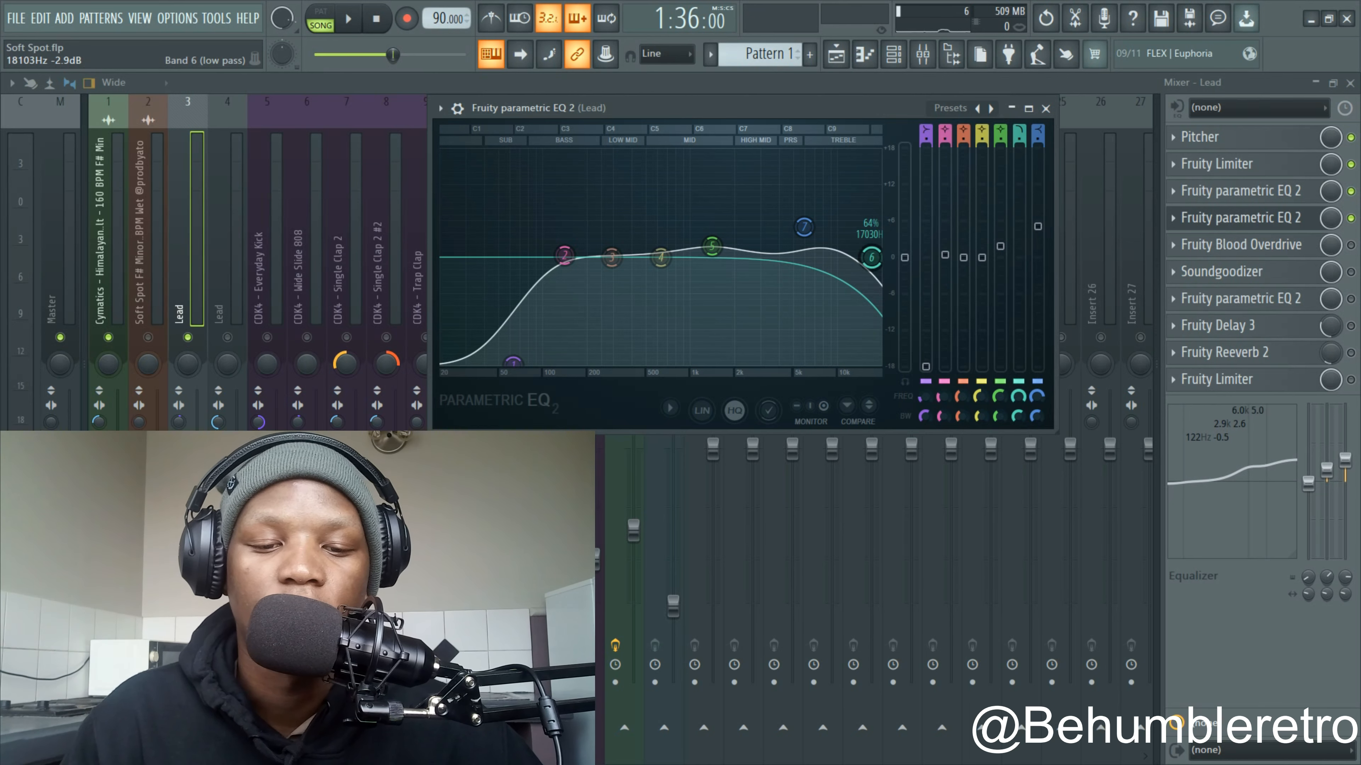
pyautogui.press('space')
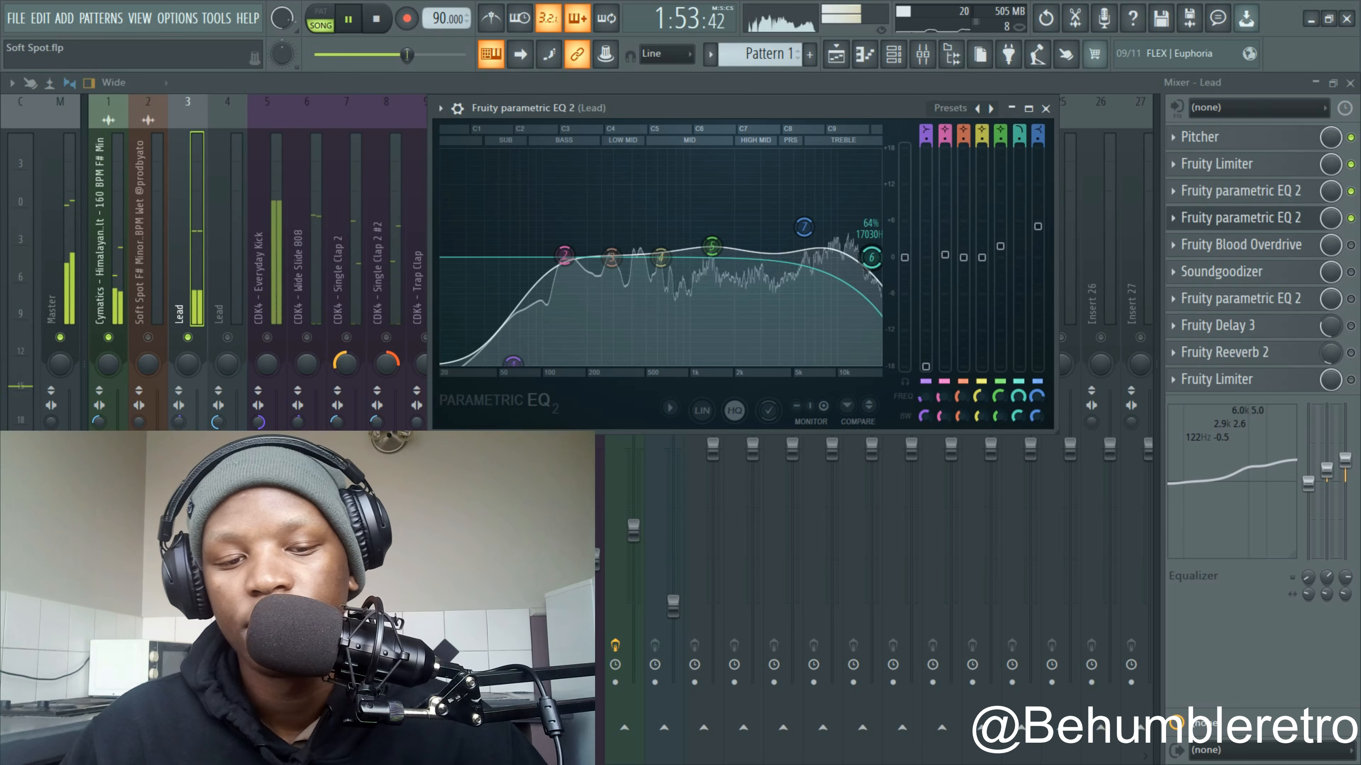
pyautogui.press('space')
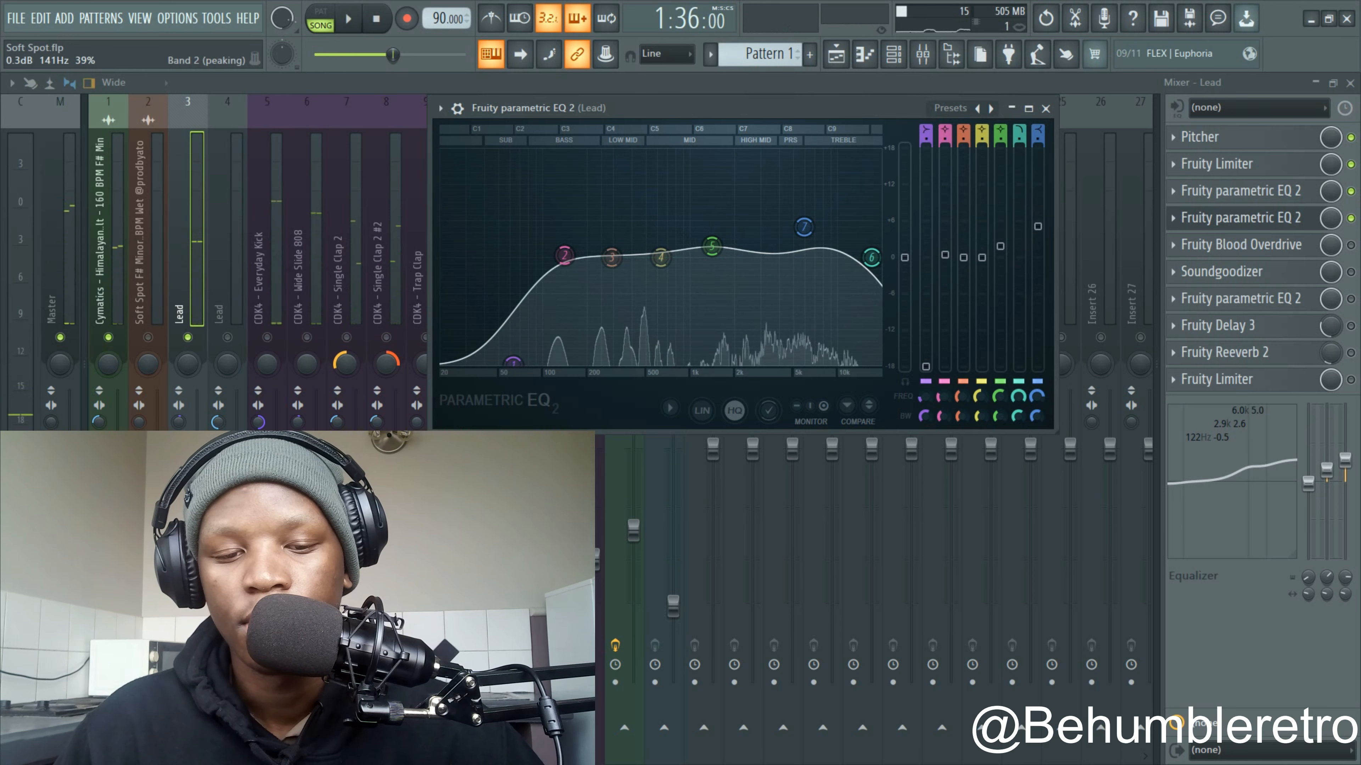
pyautogui.click(1045, 108)
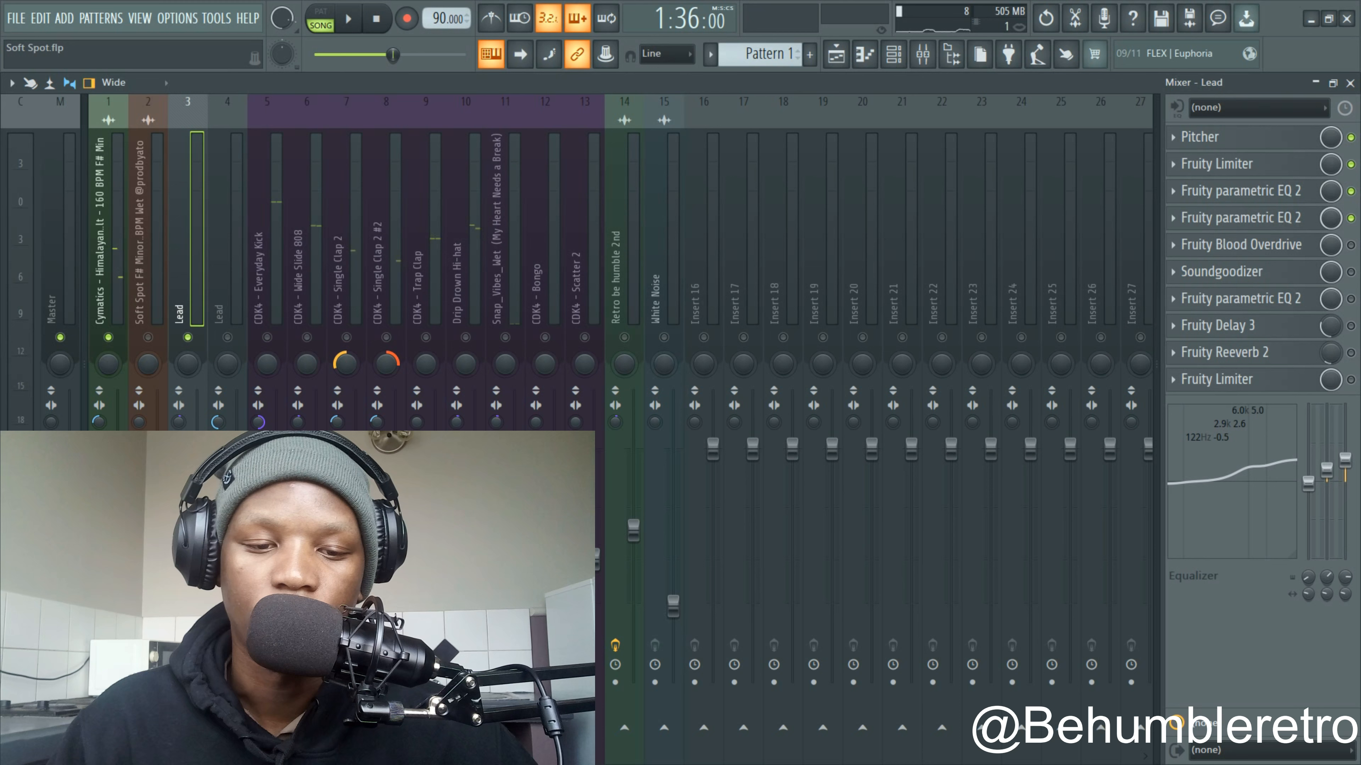
# Enable and open Fruity Blood Overdrive on the Lead track, and copy its pre amp value.
pyautogui.click(1350, 246)
pyautogui.click(1266, 245)
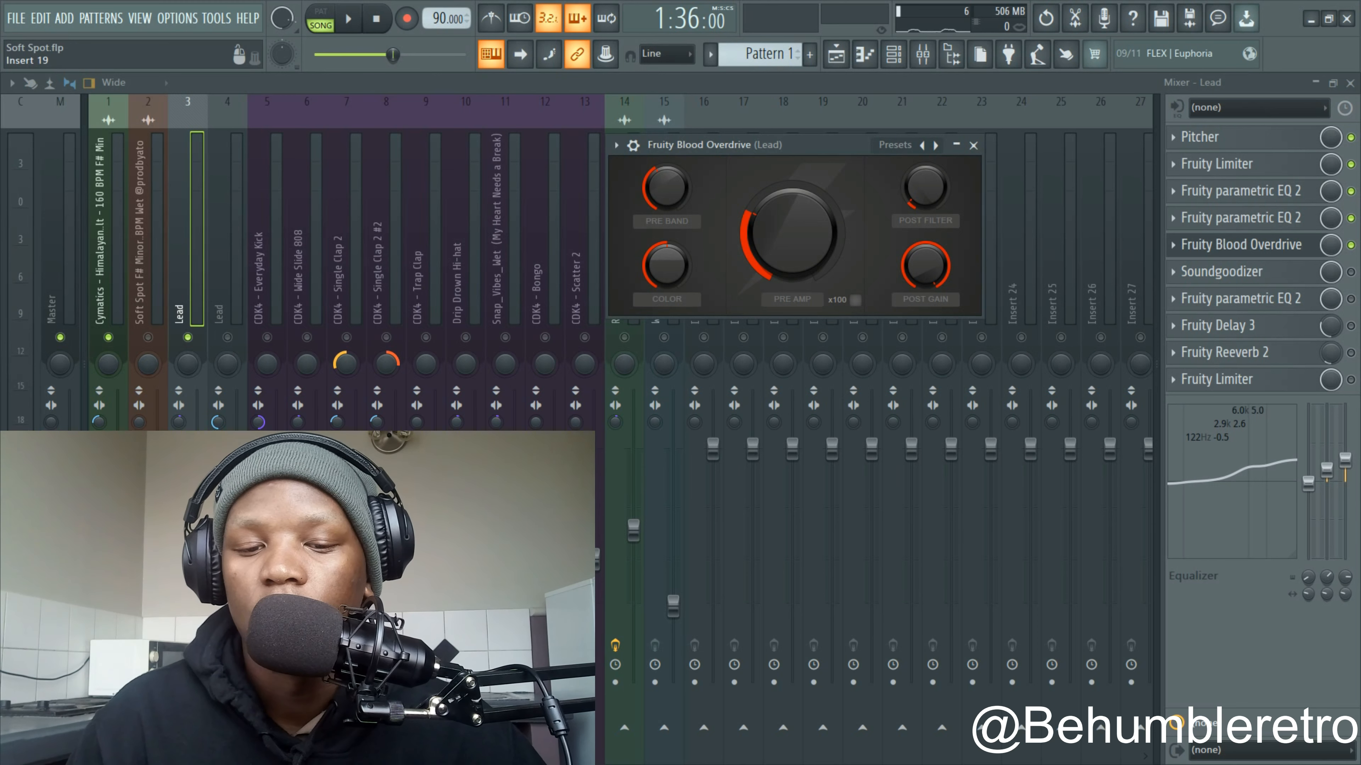
pyautogui.rightClick(781, 236)
pyautogui.click(819, 446)
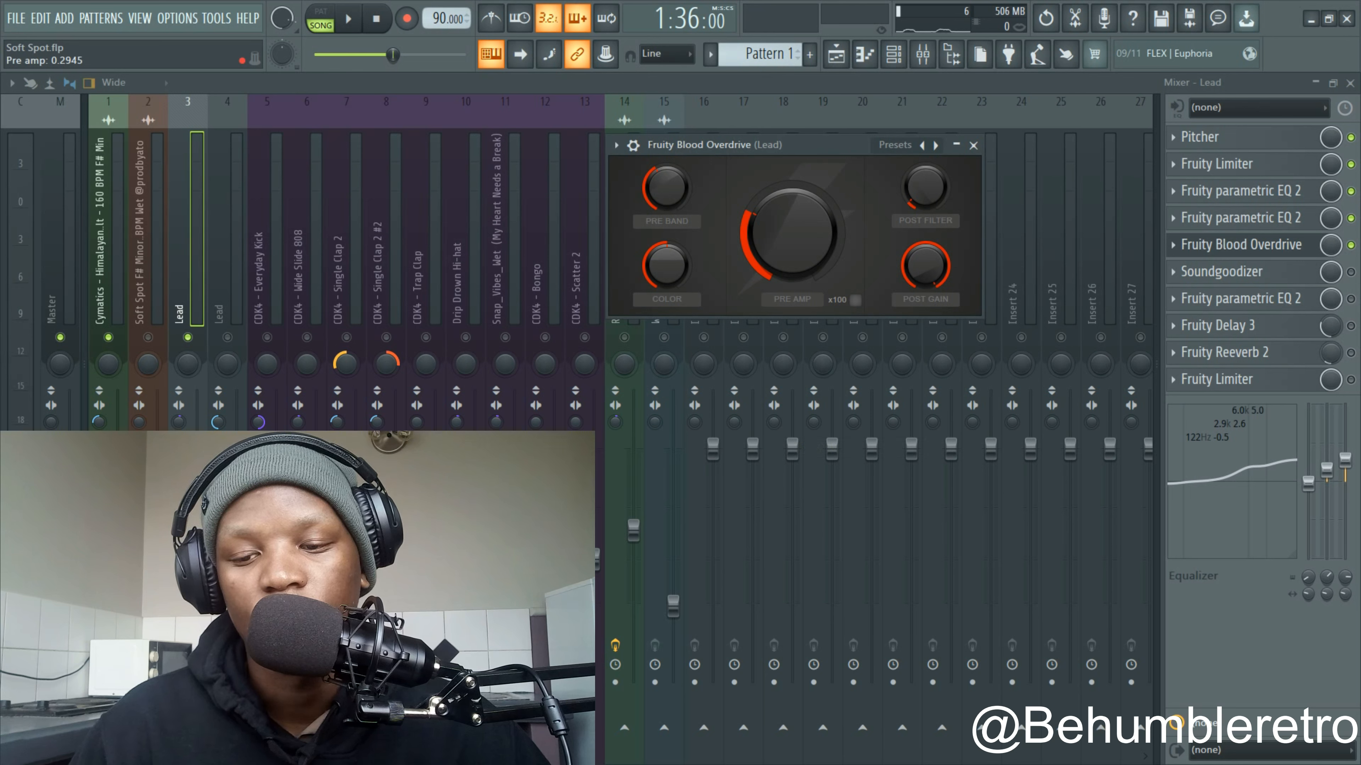
# Audition Fruity Blood Overdrive while varying the pre amp, paste the copied value back, and close the plugin after stopping playback.
pyautogui.press('space')
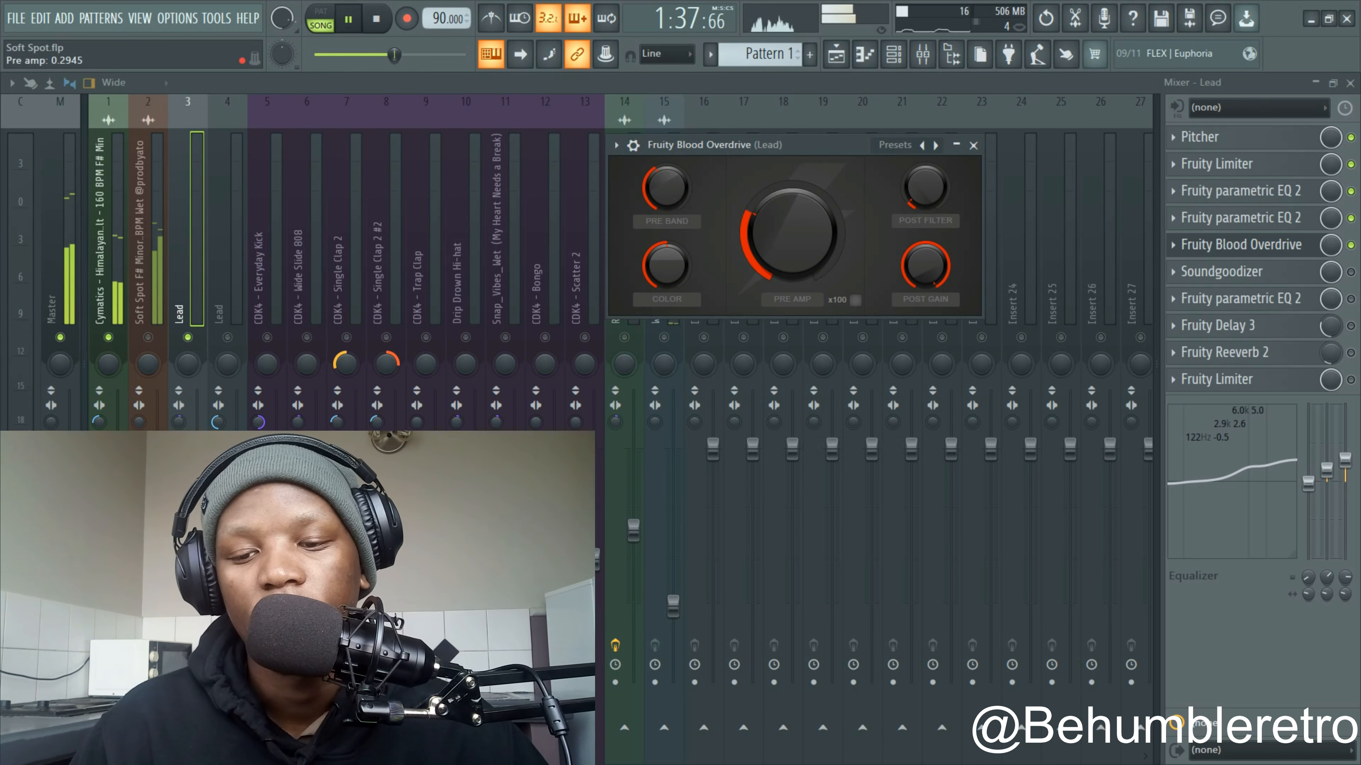
pyautogui.moveTo(788, 235)
pyautogui.mouseDown()
pyautogui.moveTo(787, 130)
pyautogui.moveTo(787, 239)
pyautogui.mouseUp()
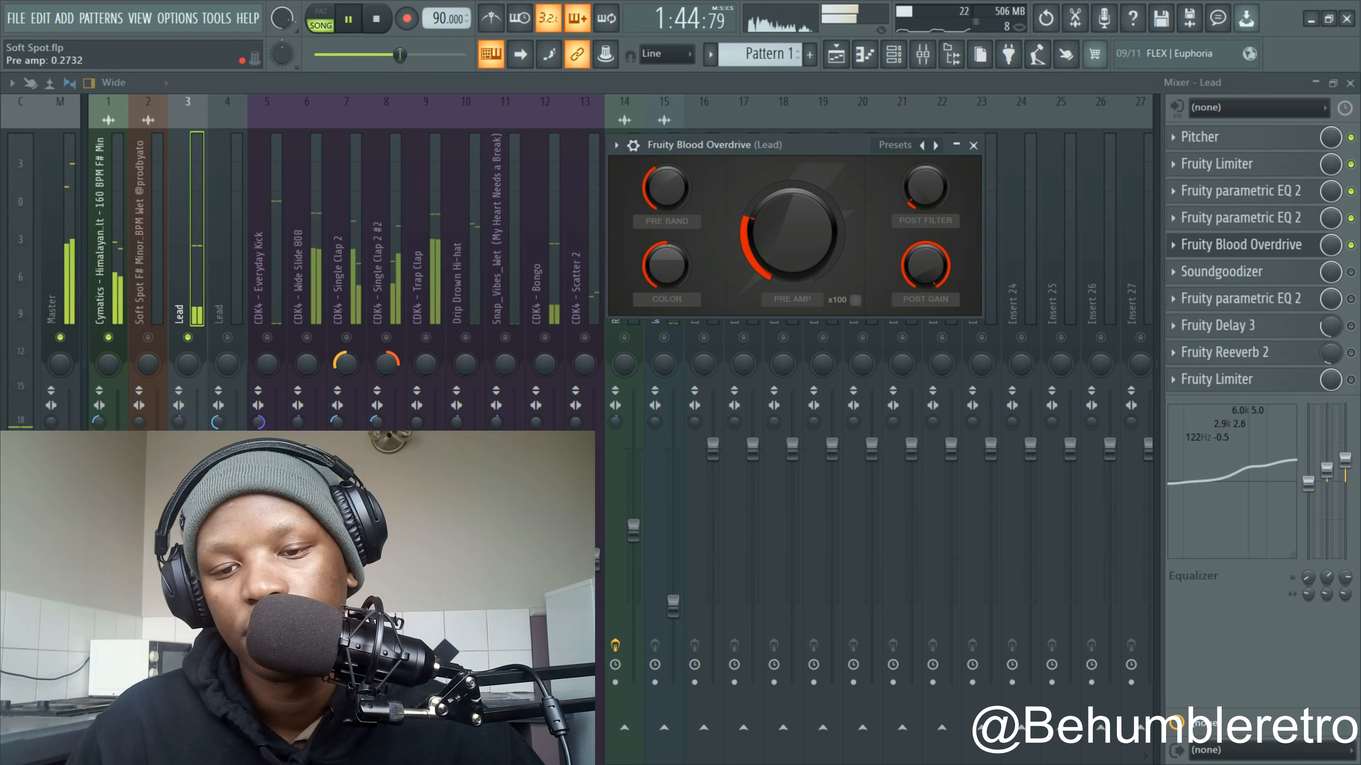
pyautogui.rightClick(804, 247)
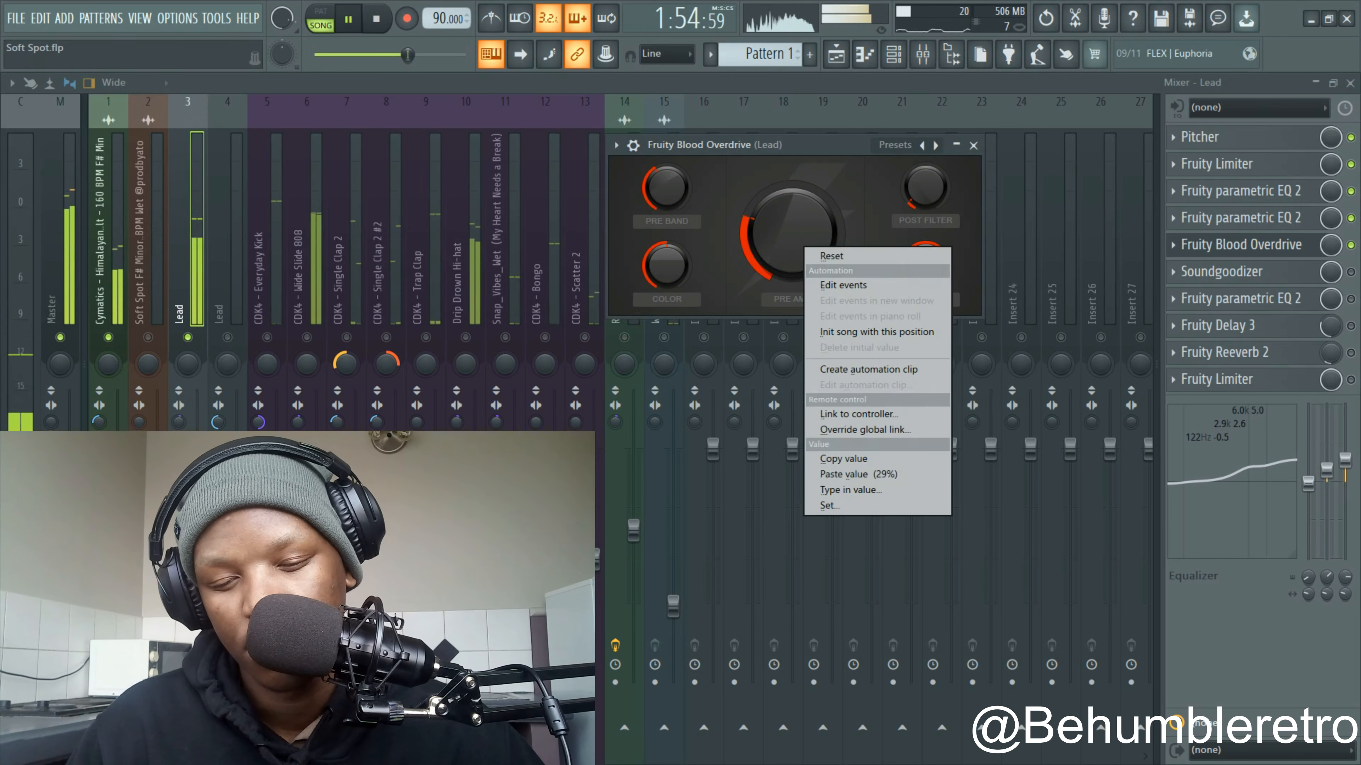
pyautogui.click(852, 473)
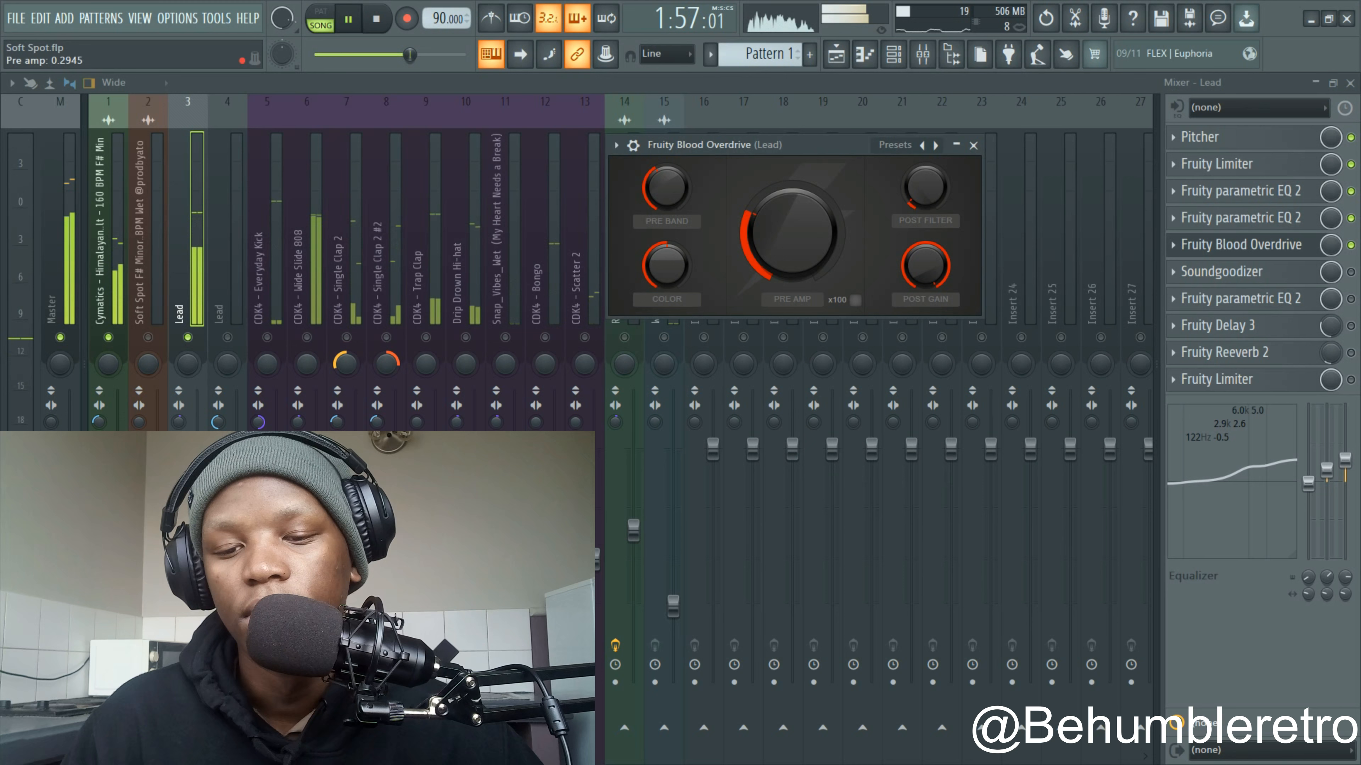
pyautogui.press('space')
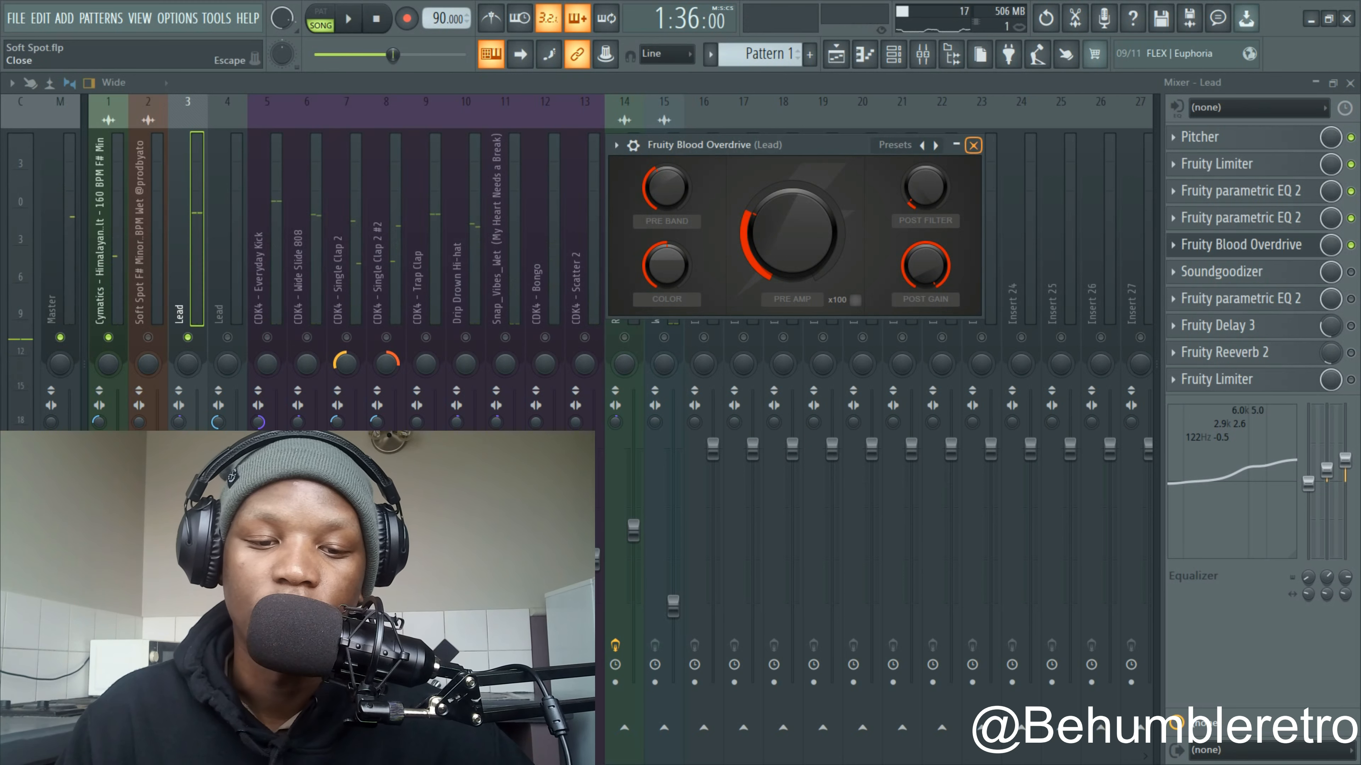
pyautogui.click(973, 146)
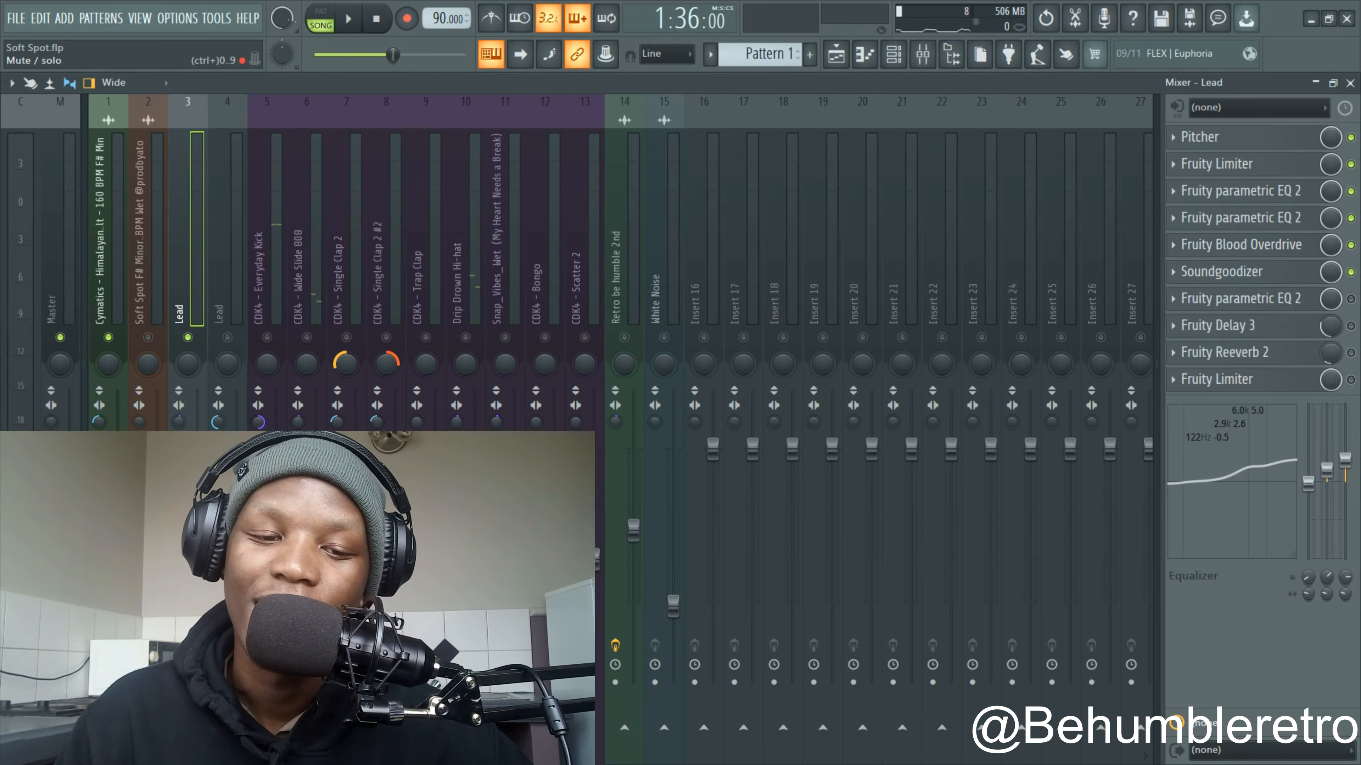
# Open Soundgoodizer on the Lead track, place its window in clear view and audition the vocal through it.
pyautogui.click(1221, 272)
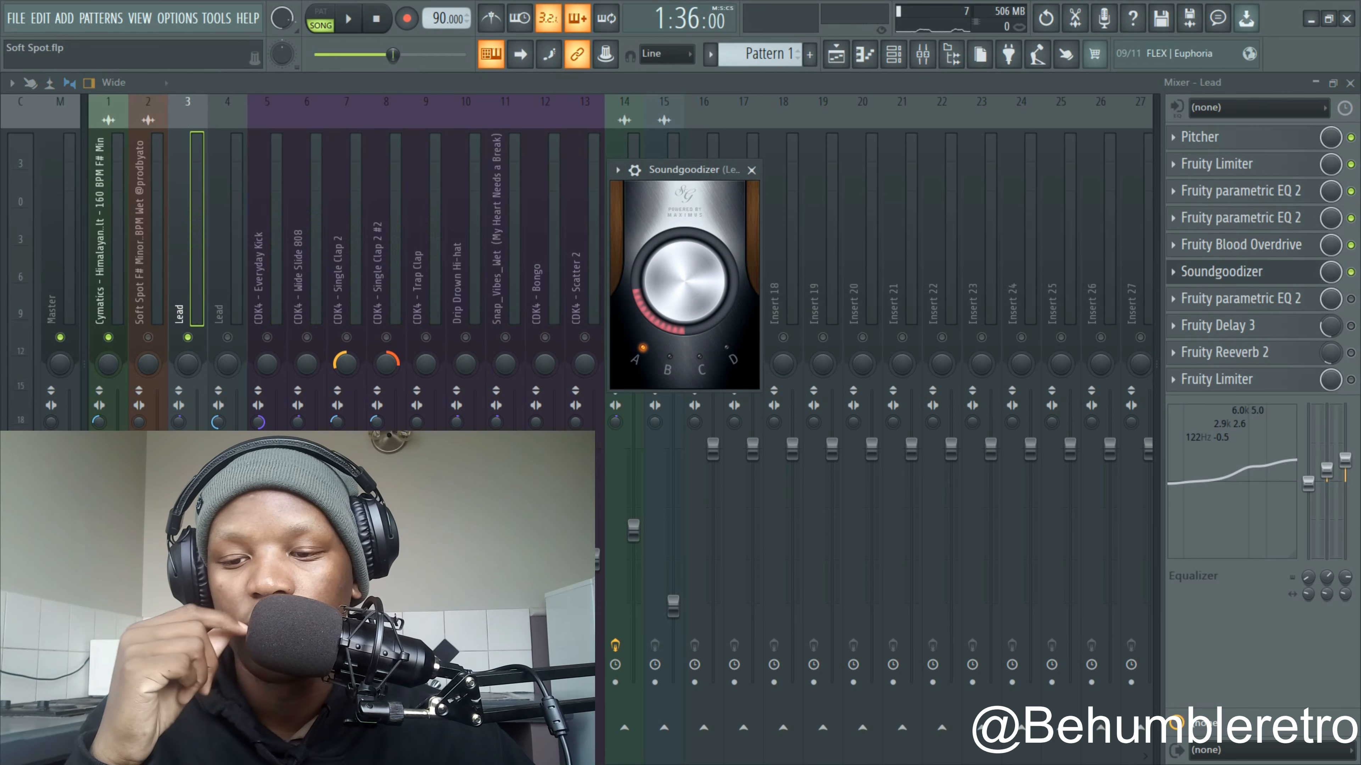
pyautogui.moveTo(686, 170); pyautogui.dragTo(749, 129)
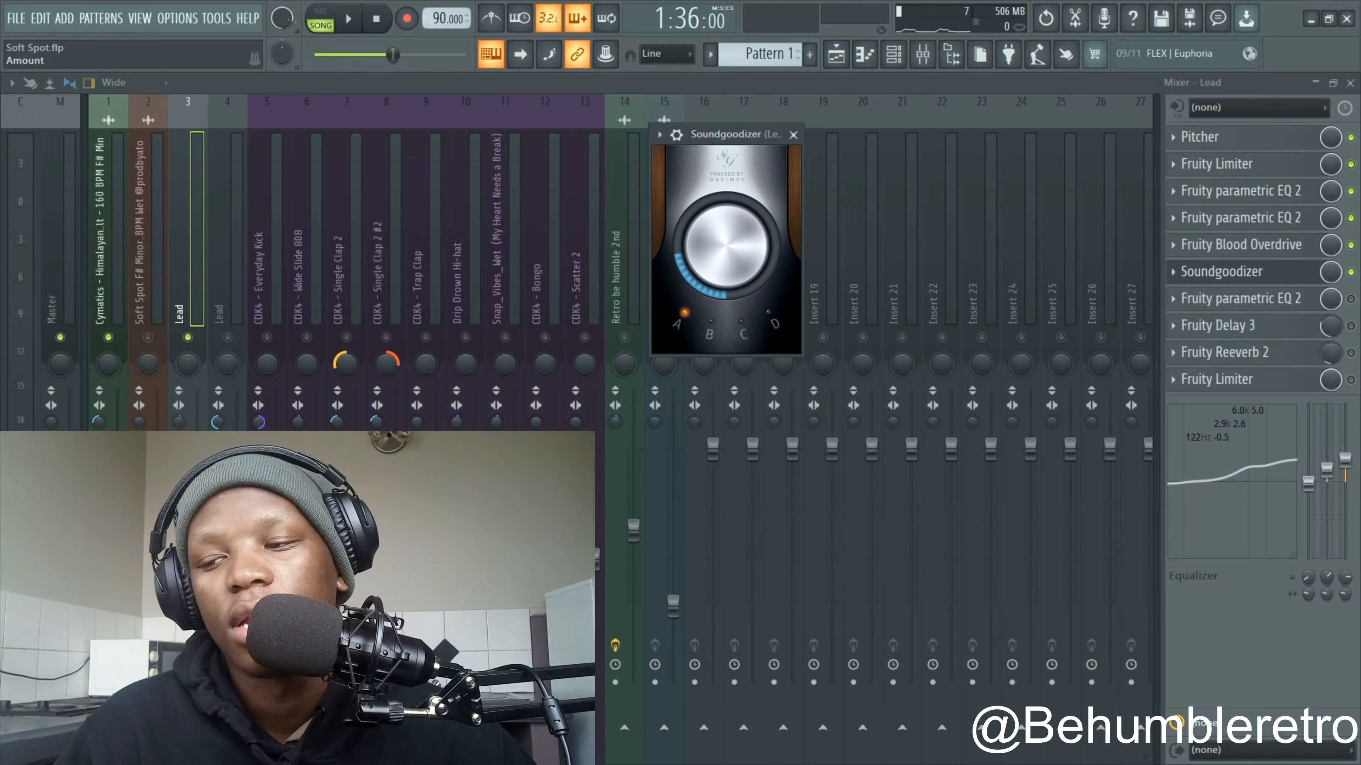
pyautogui.moveTo(734, 135); pyautogui.dragTo(812, 139)
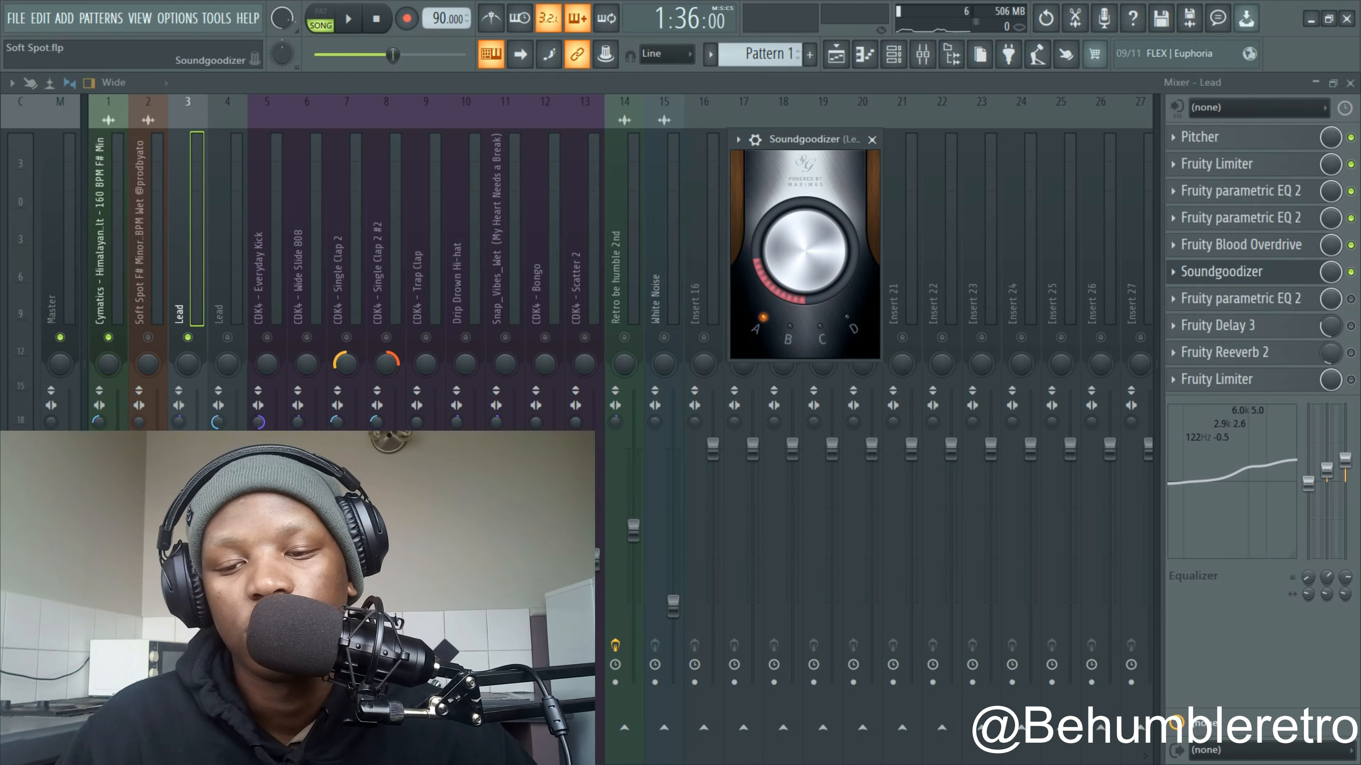
pyautogui.press('space')
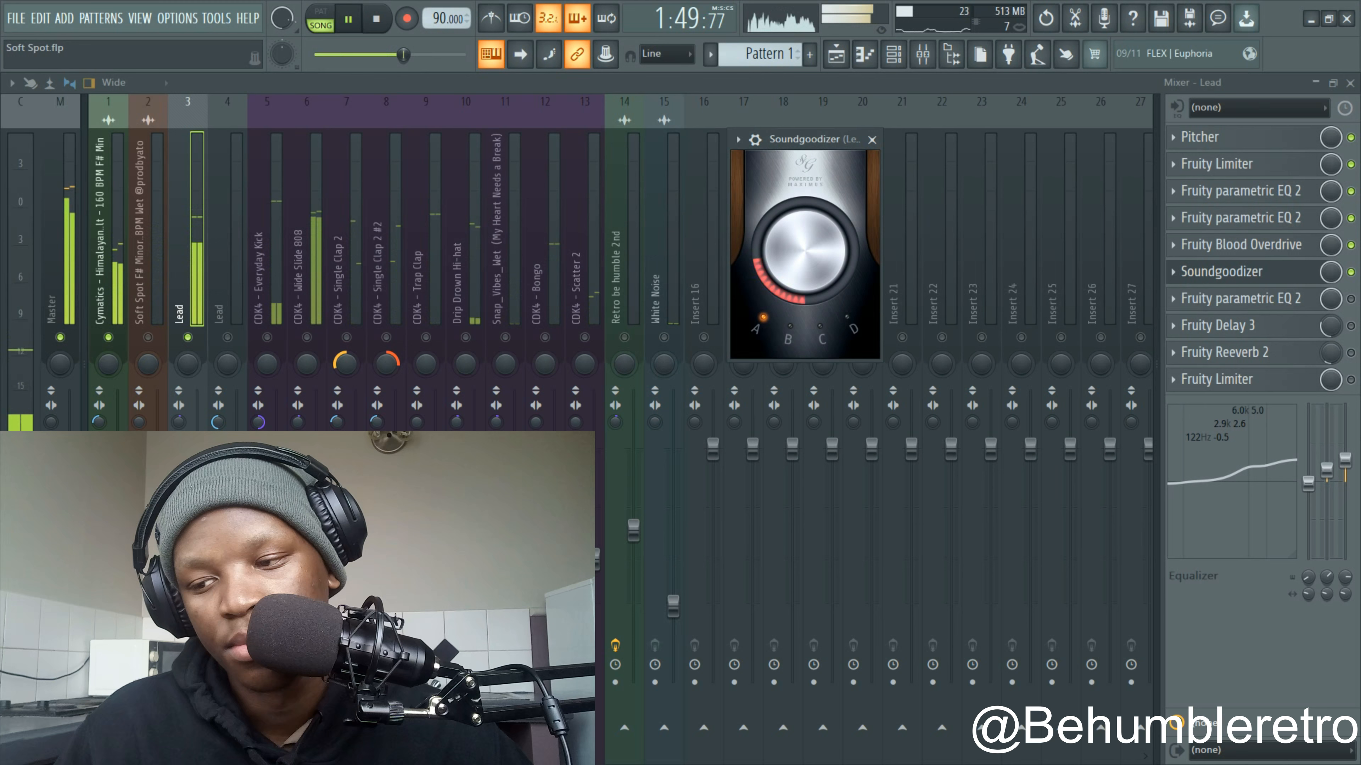
pyautogui.press('space')
# Switch on the Lead track's third Fruity parametric EQ 2 and audition the vocal with its full curve in view.
pyautogui.click(1350, 299)
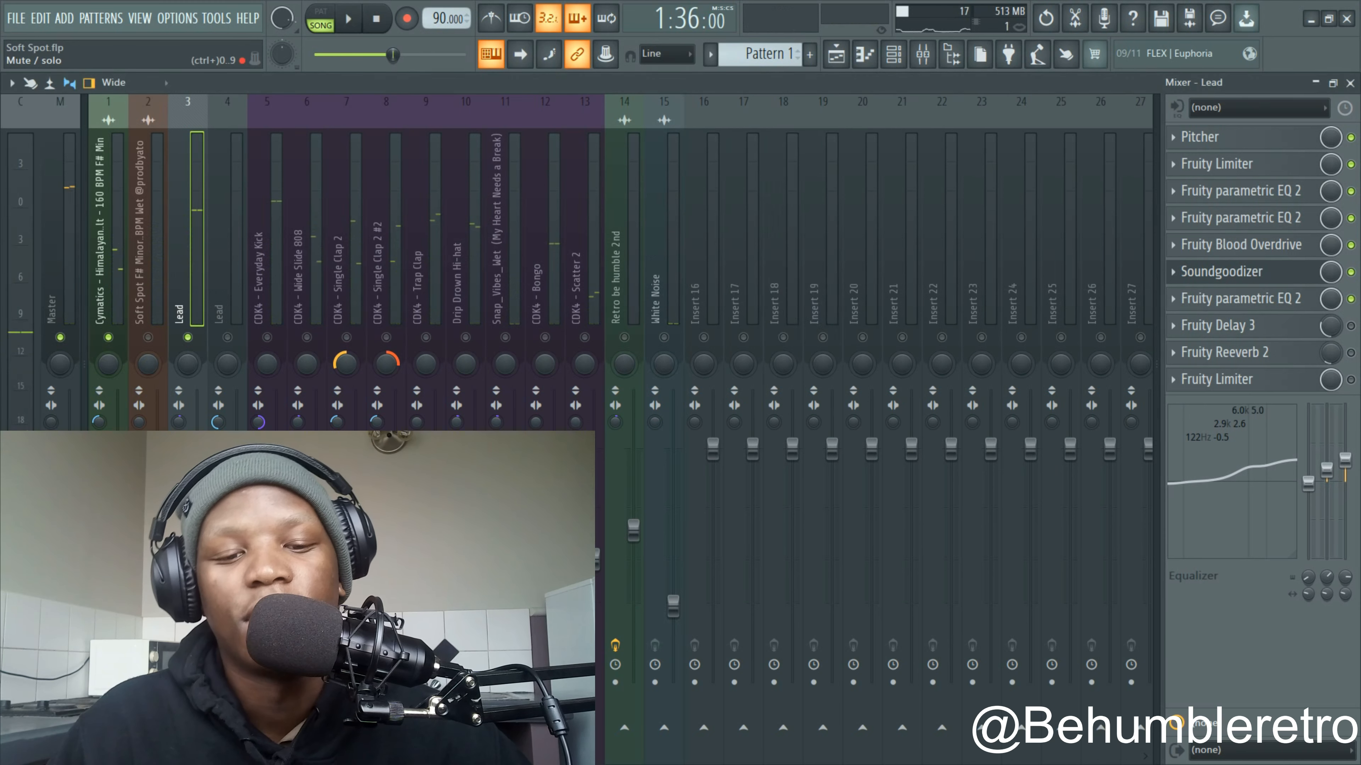
pyautogui.click(1241, 299)
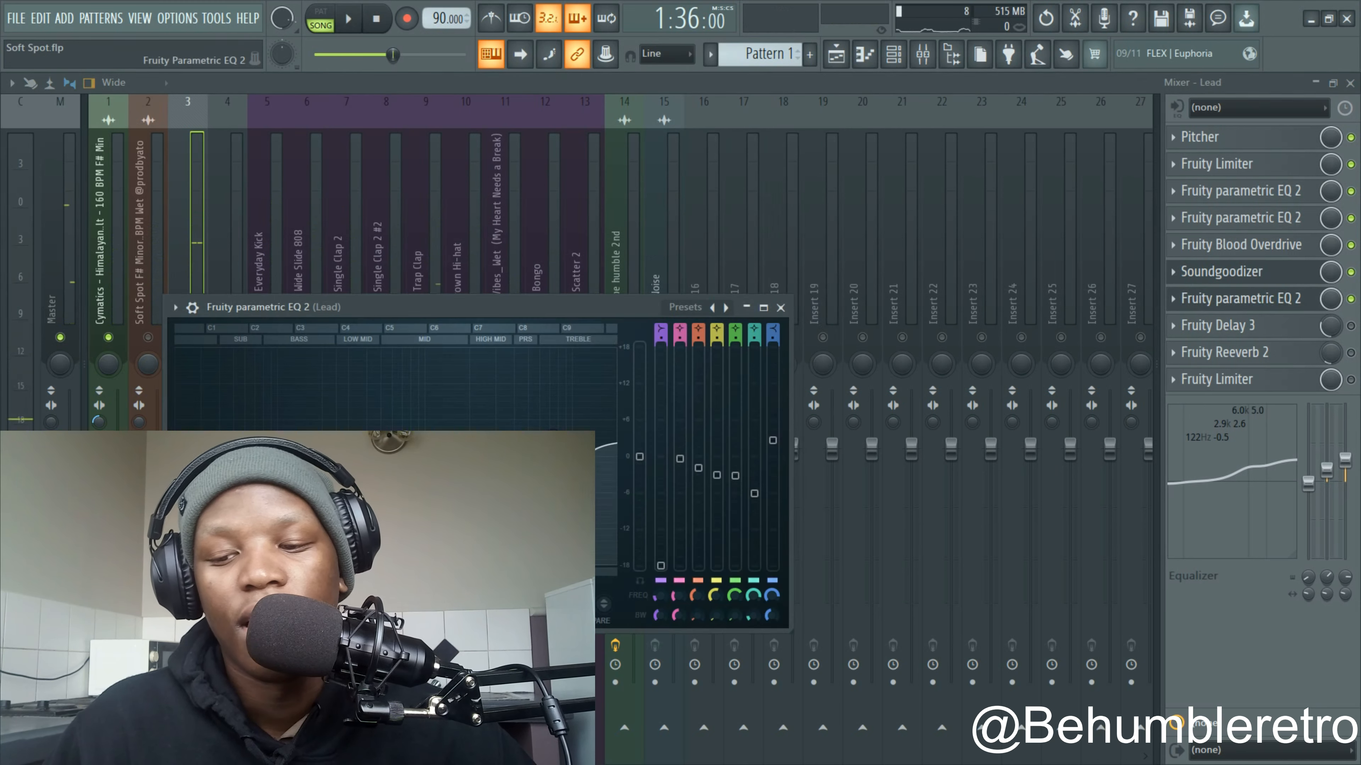
pyautogui.moveTo(472, 307); pyautogui.dragTo(835, 124)
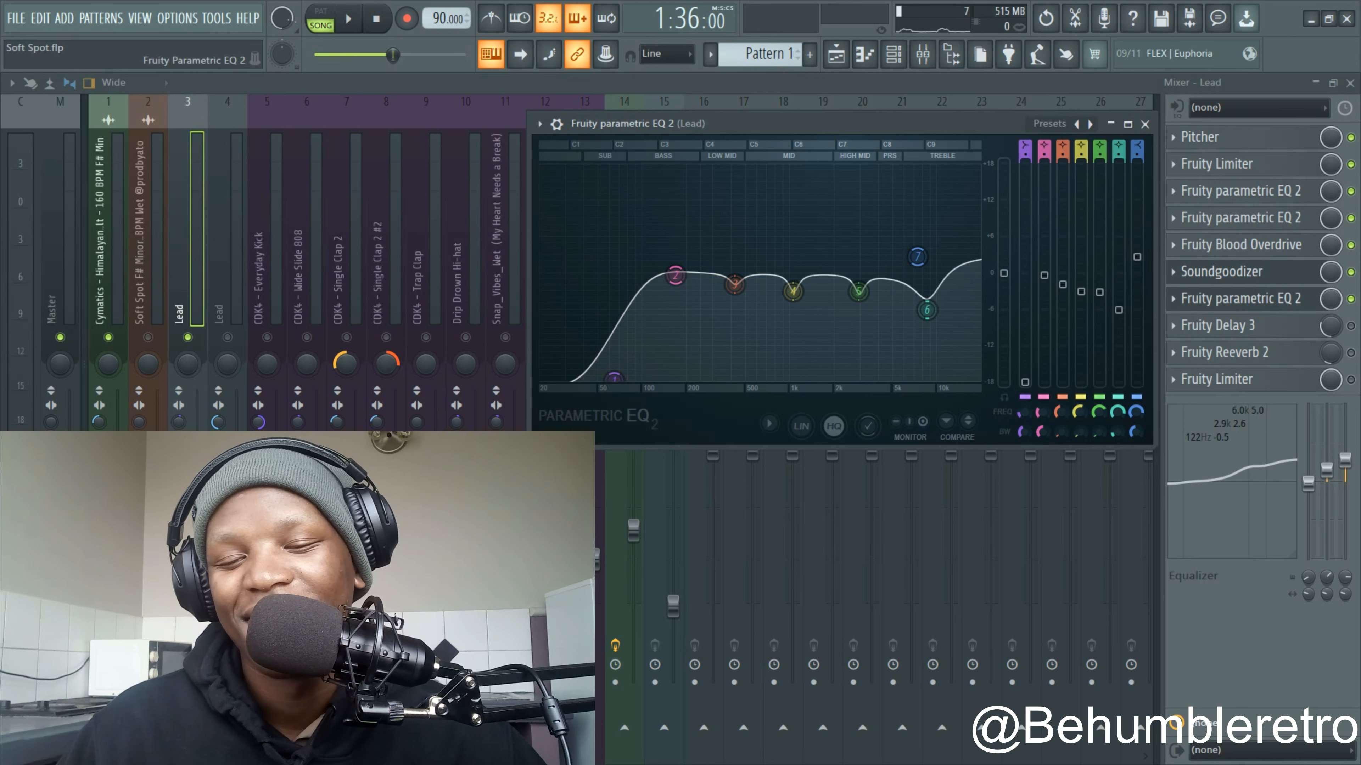
pyautogui.moveTo(836, 123); pyautogui.dragTo(802, 154)
pyautogui.press('space')
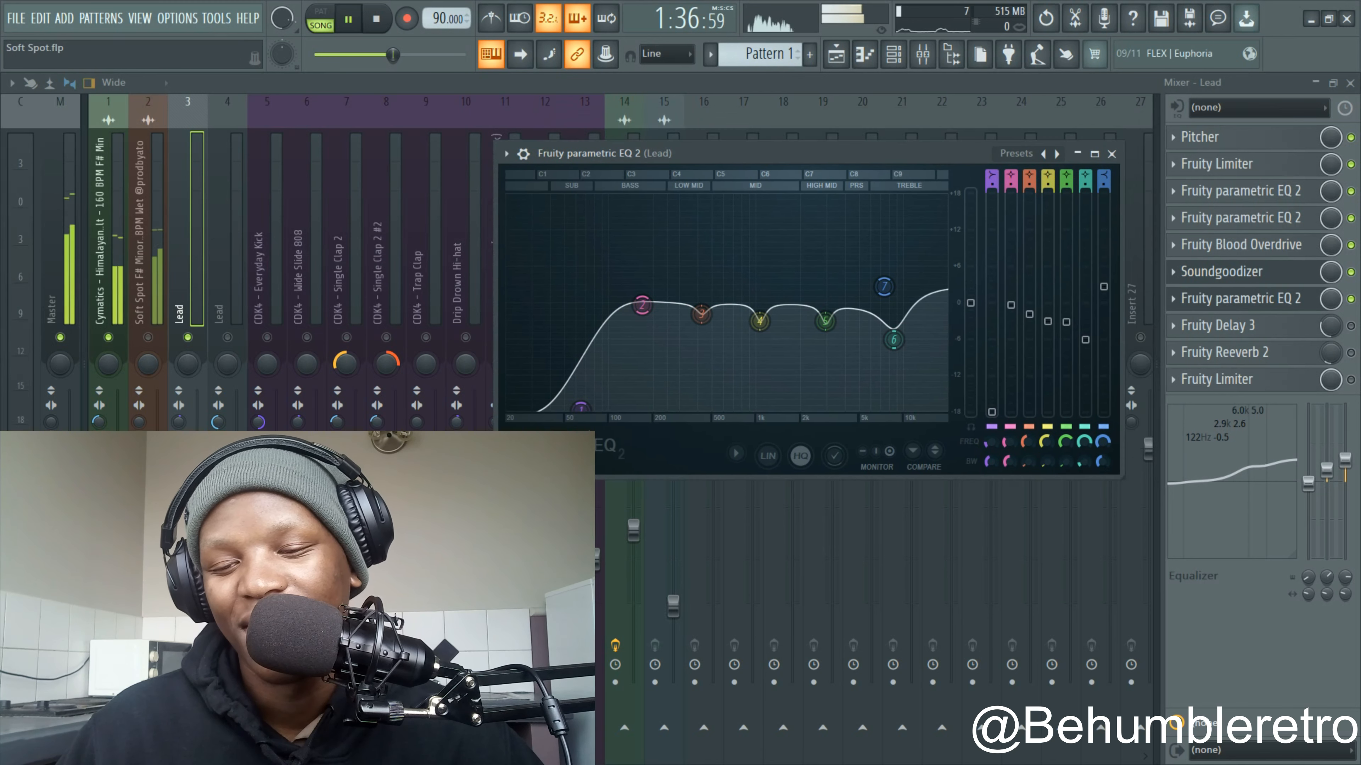
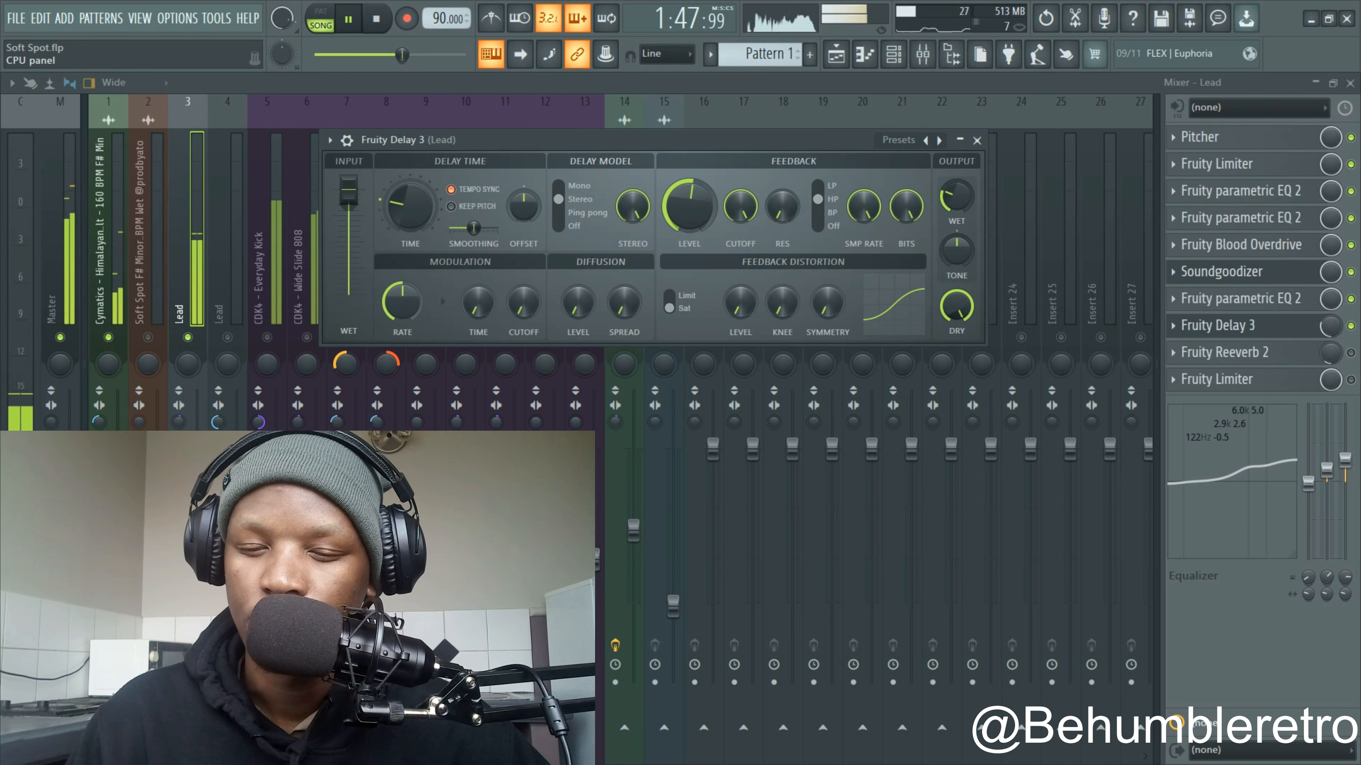
# Stop playback, close Fruity Delay 3, and switch on and open Fruity Reeverb 2 with its controls in clear view.
pyautogui.press('space')
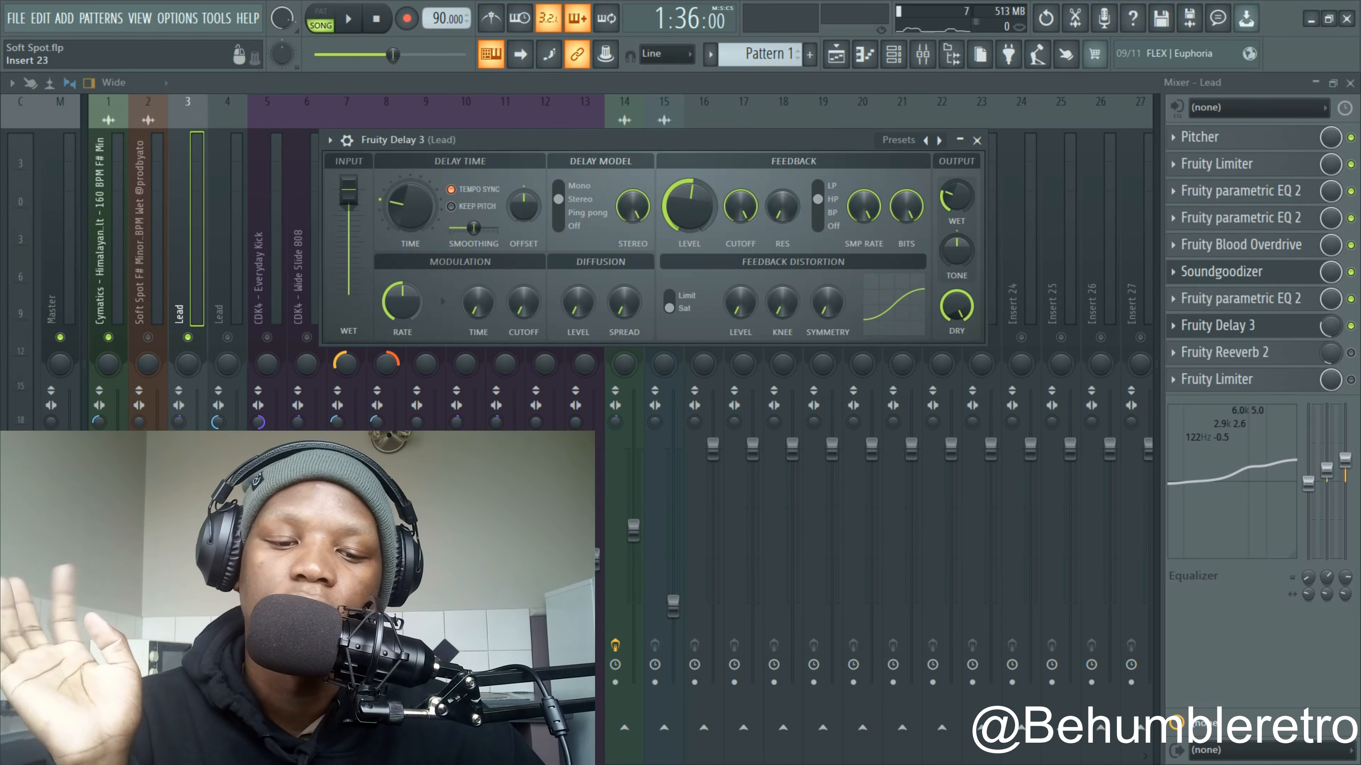
pyautogui.click(976, 140)
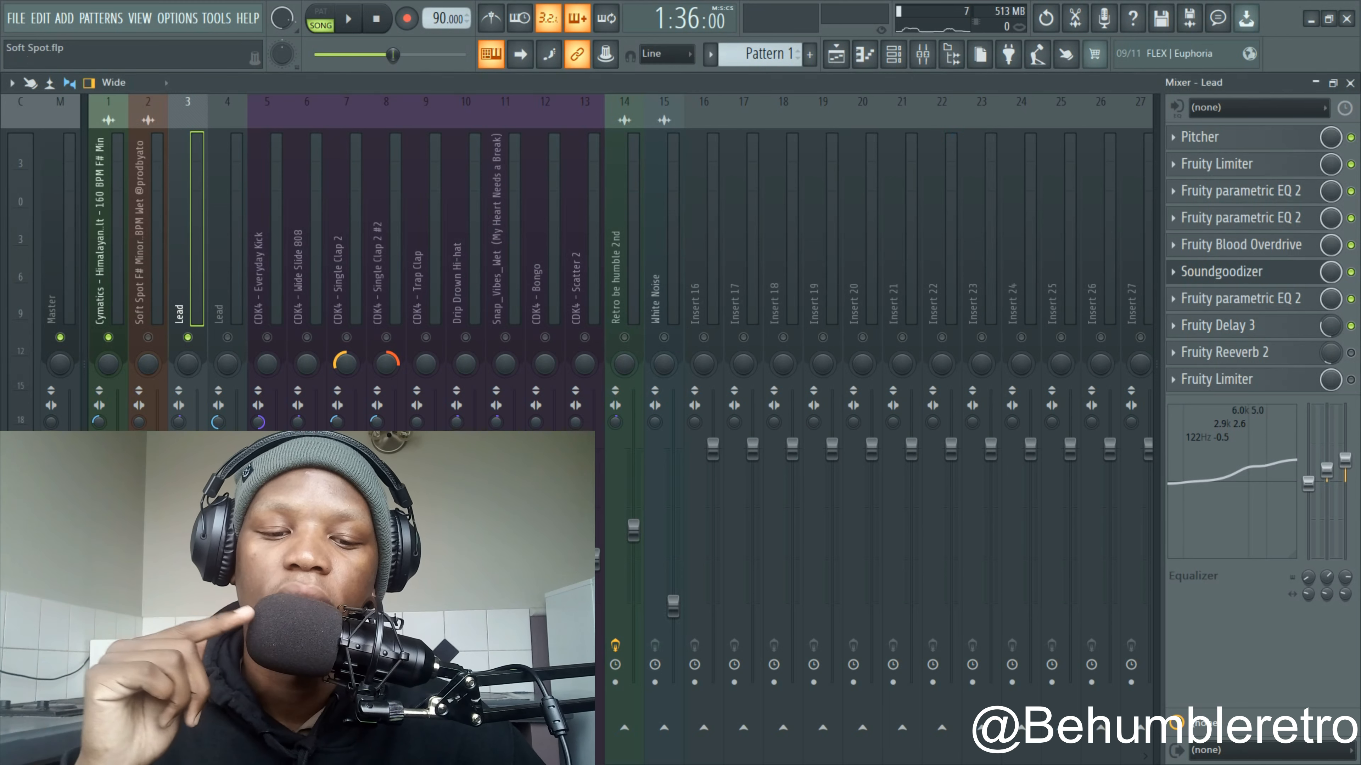
pyautogui.click(1226, 352)
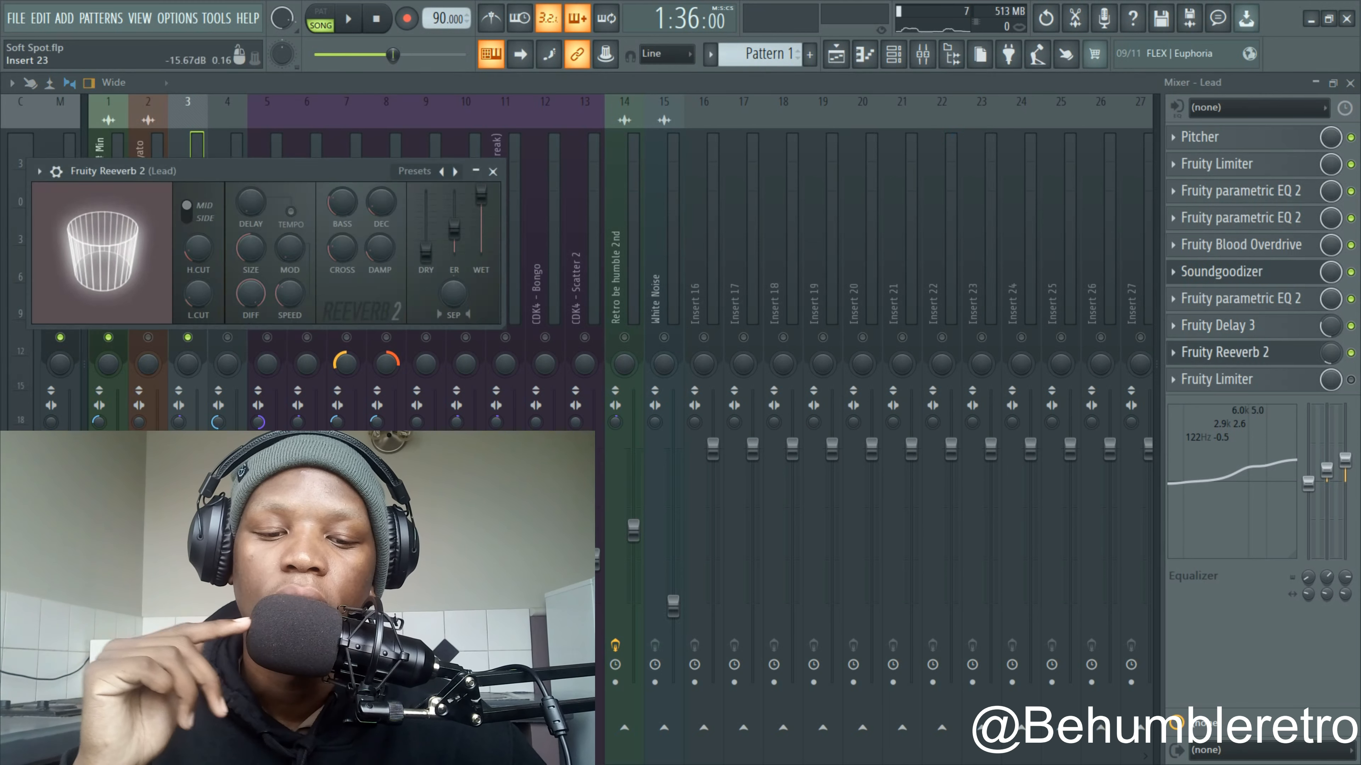
pyautogui.moveTo(268, 171); pyautogui.dragTo(353, 158)
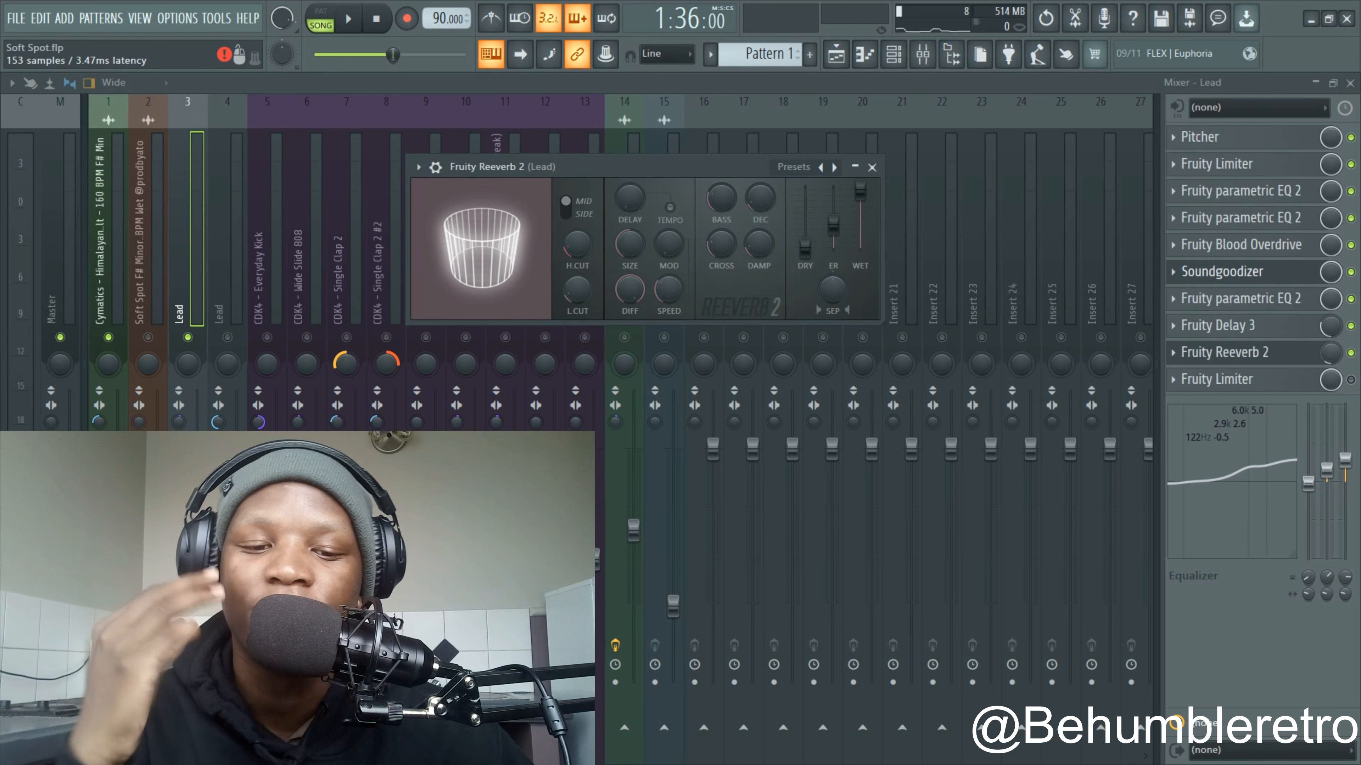
pyautogui.moveTo(742, 167); pyautogui.dragTo(715, 167)
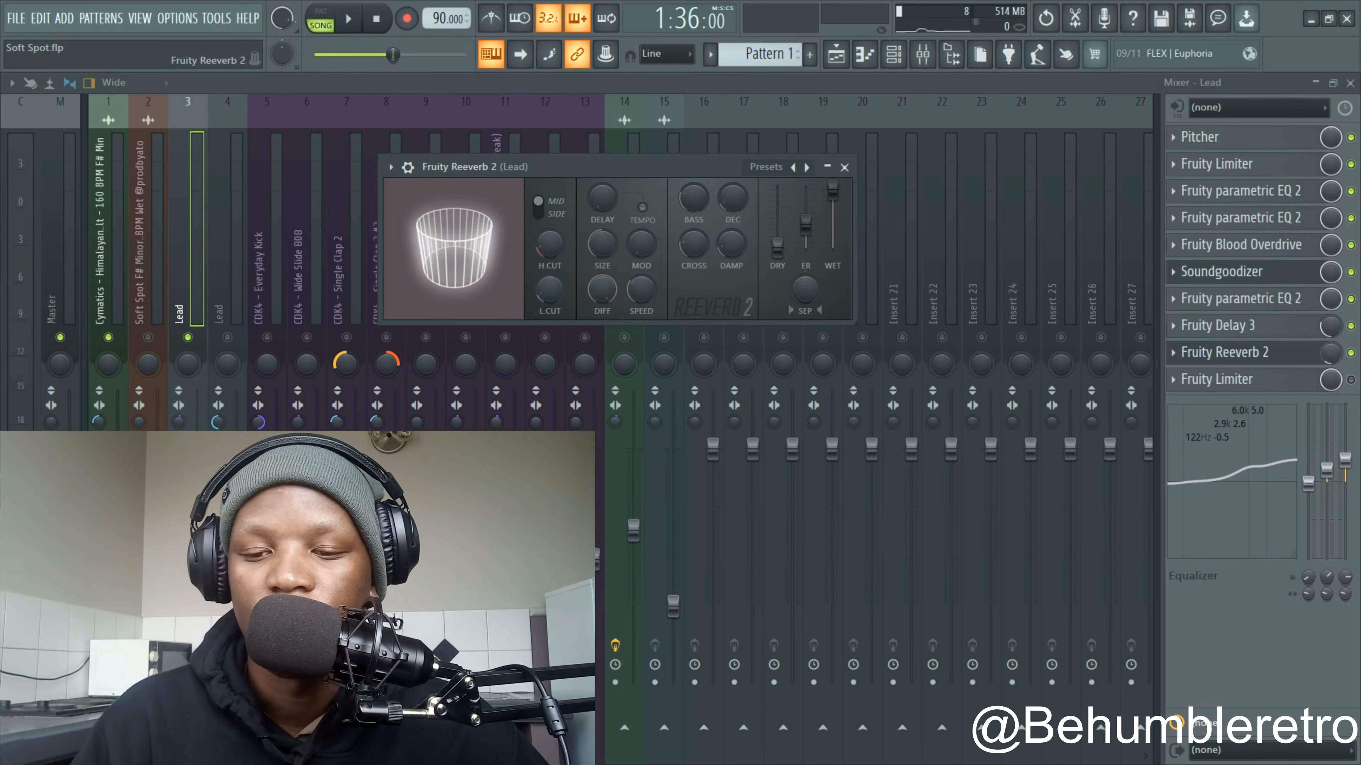
pyautogui.moveTo(659, 167); pyautogui.dragTo(801, 125)
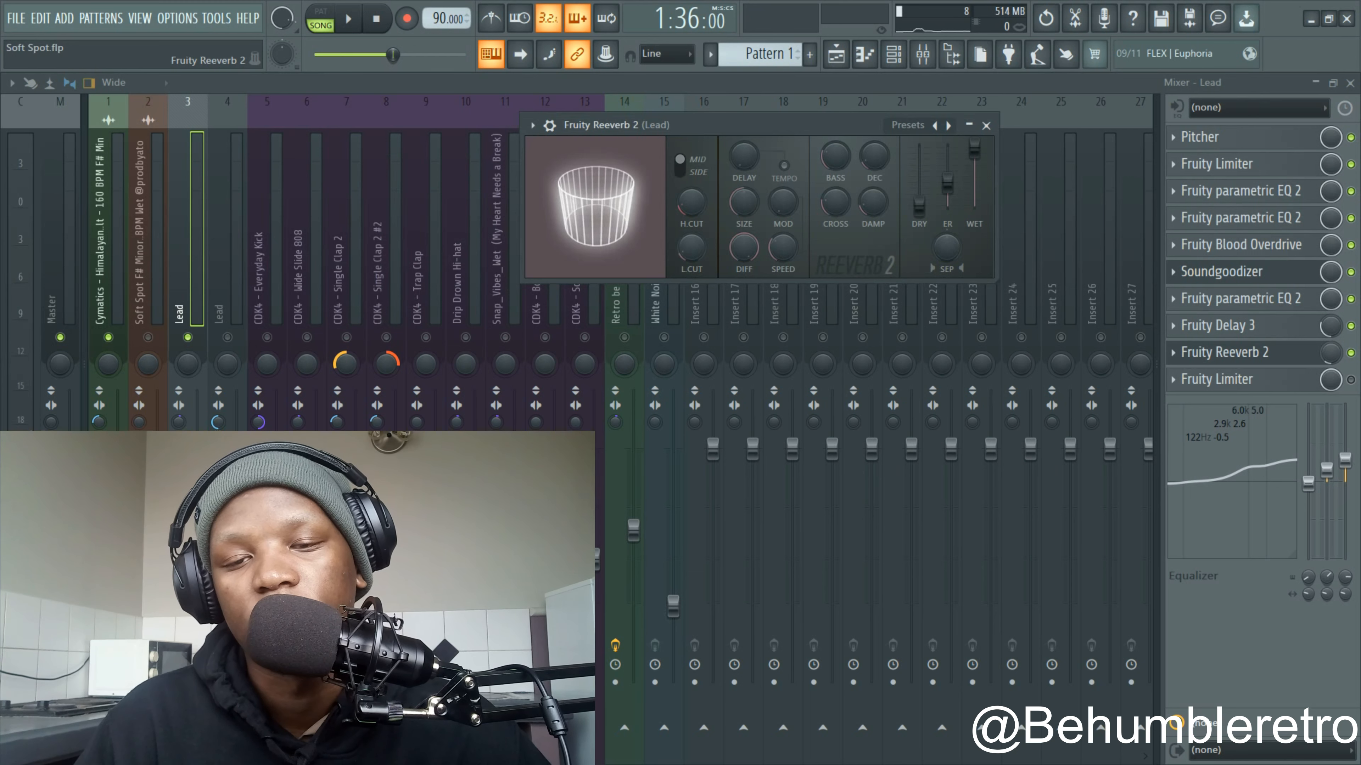
# Audition Fruity Reeverb 2 on the Lead vocal, briefly muting the Cymatics Himalayan track, then stop playback.
pyautogui.press('space')
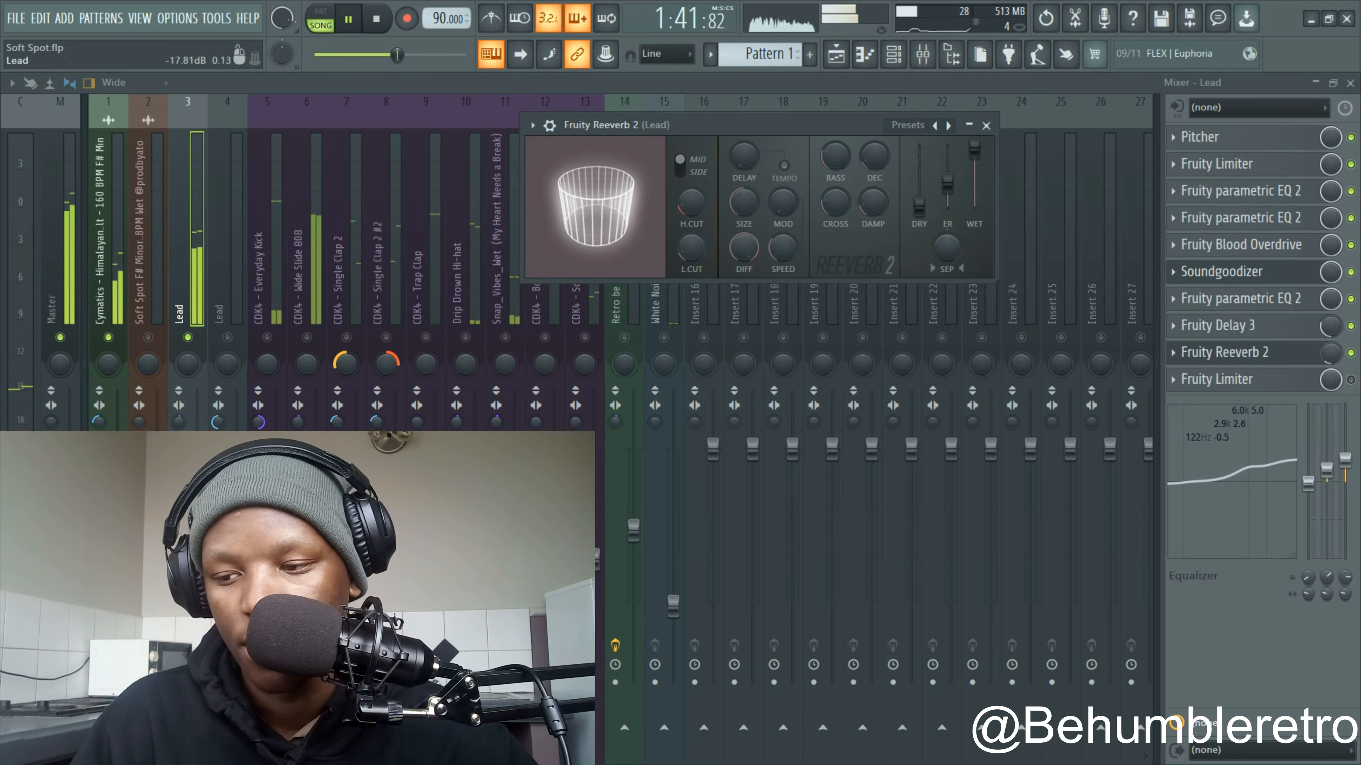
pyautogui.click(108, 337)
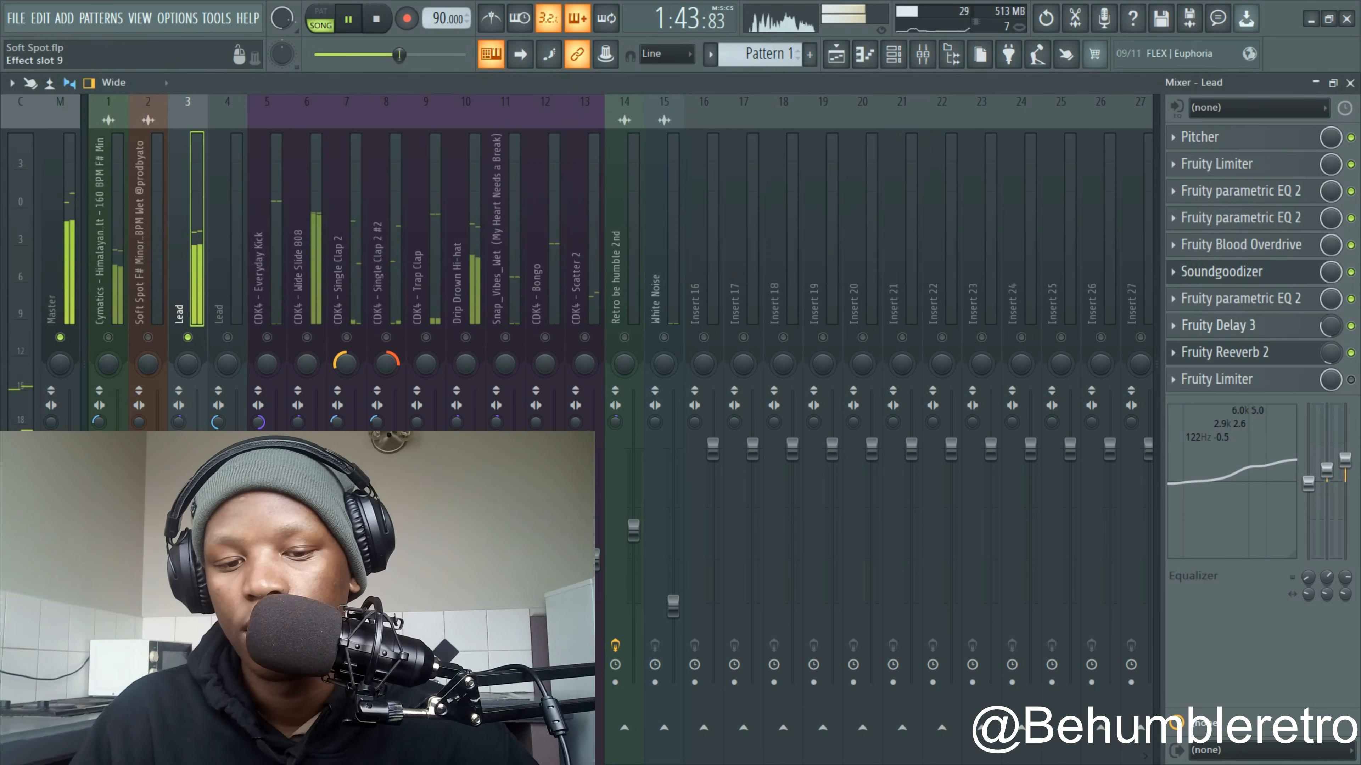
pyautogui.click(1224, 353)
pyautogui.click(1225, 352)
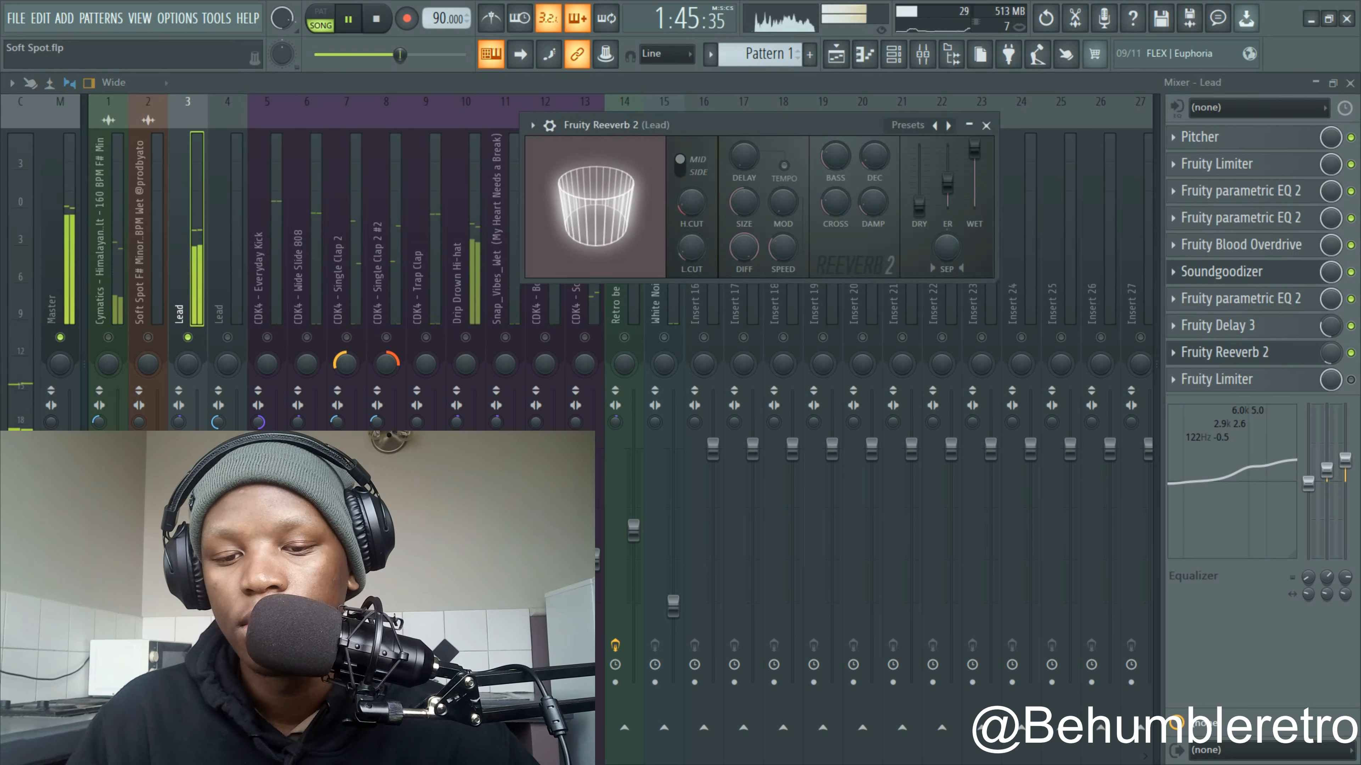
pyautogui.click(108, 337)
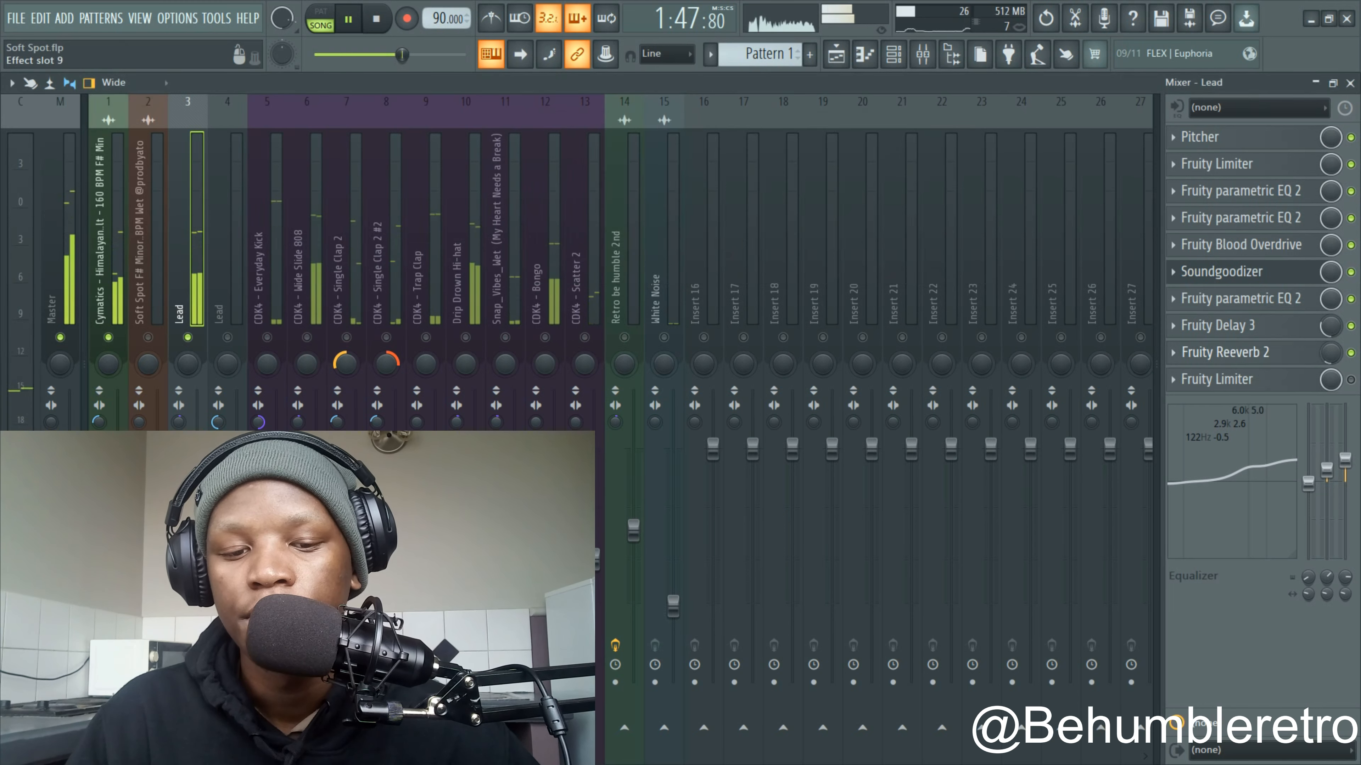
pyautogui.click(1225, 353)
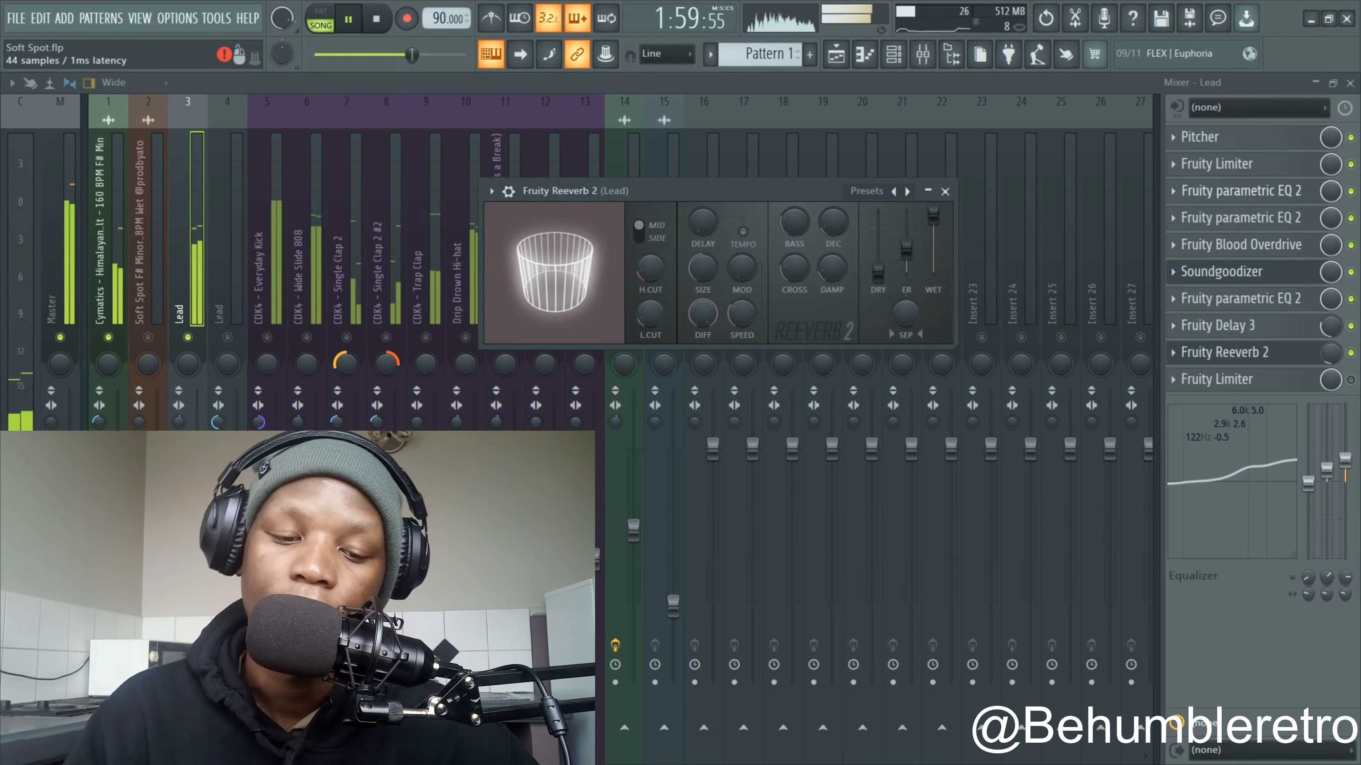
pyautogui.press('space')
# Switch on the last Fruity Limiter in the Lead chain, audition the vocal with its display in view, and close the plugin.
pyautogui.click(1350, 379)
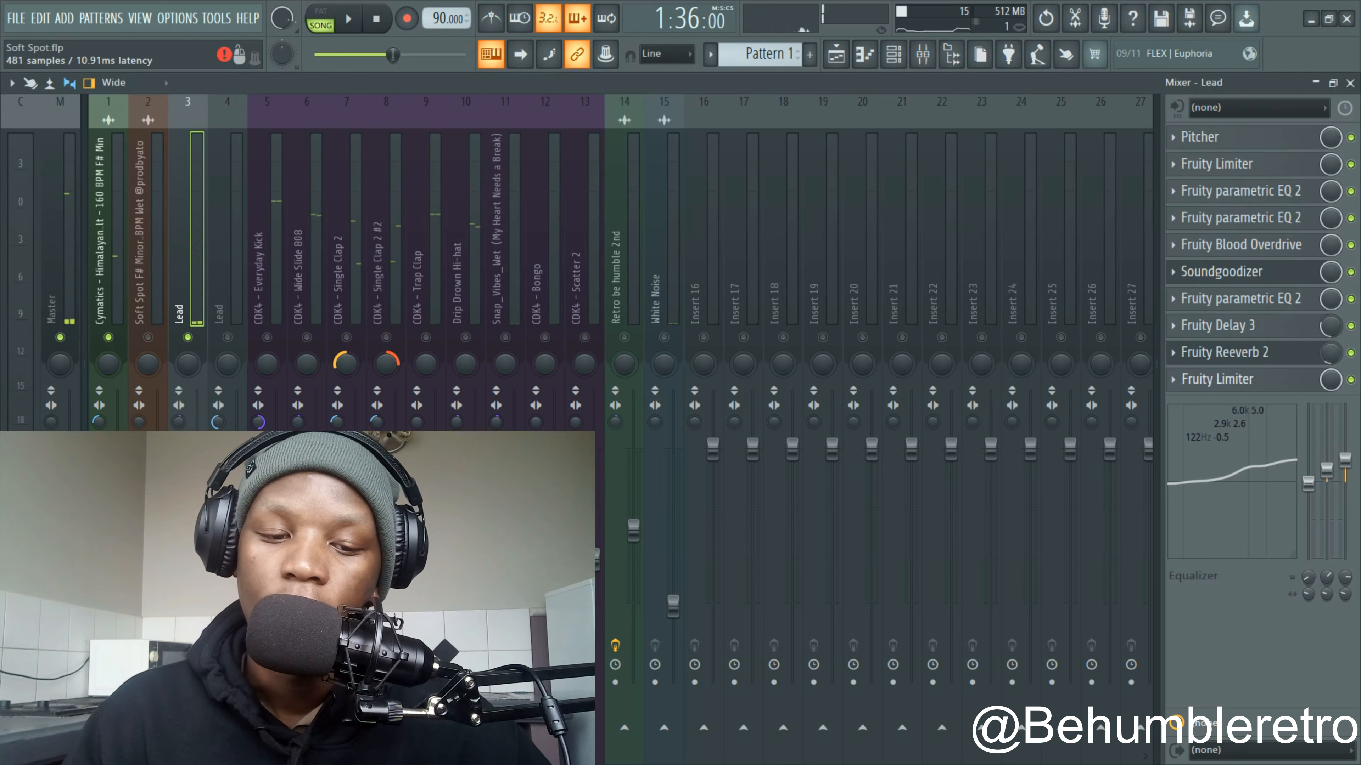
pyautogui.click(1217, 379)
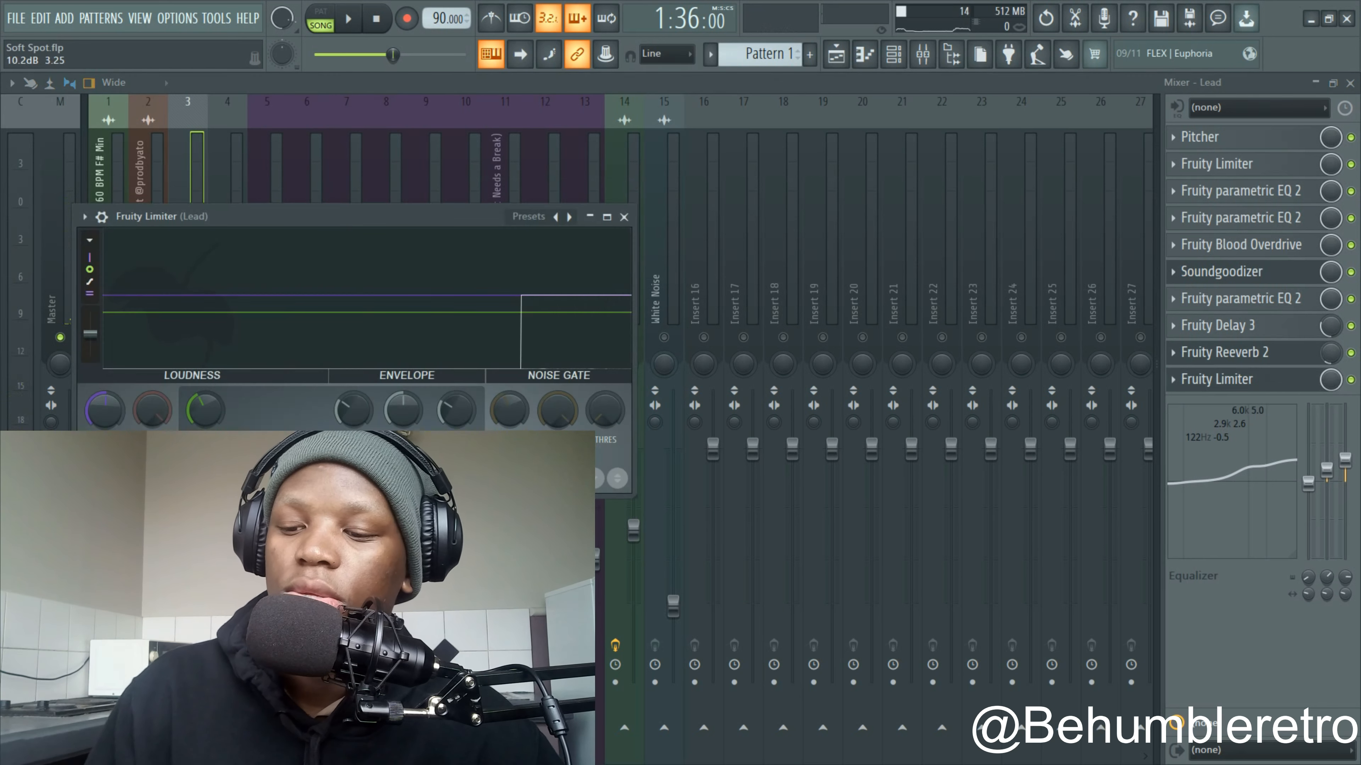
pyautogui.moveTo(365, 217); pyautogui.dragTo(753, 116)
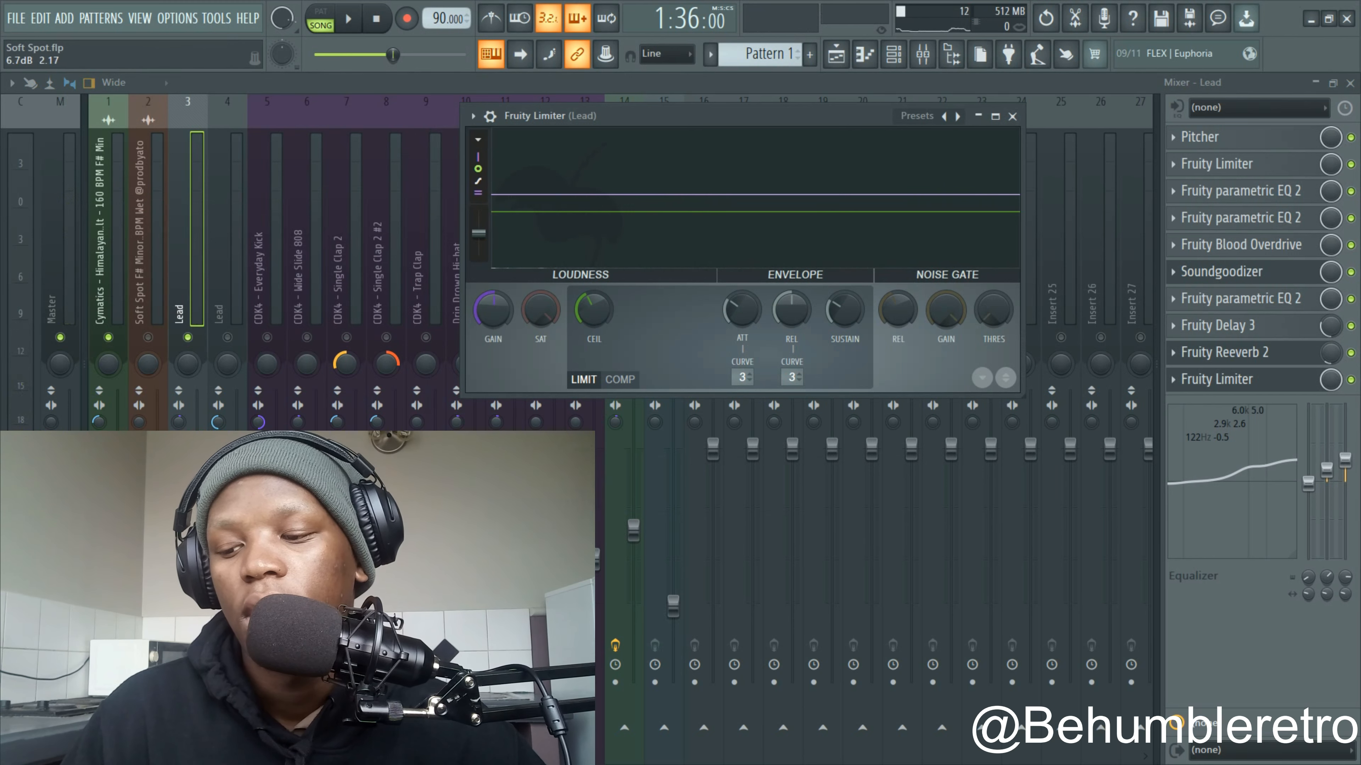
pyautogui.moveTo(753, 115); pyautogui.dragTo(725, 150)
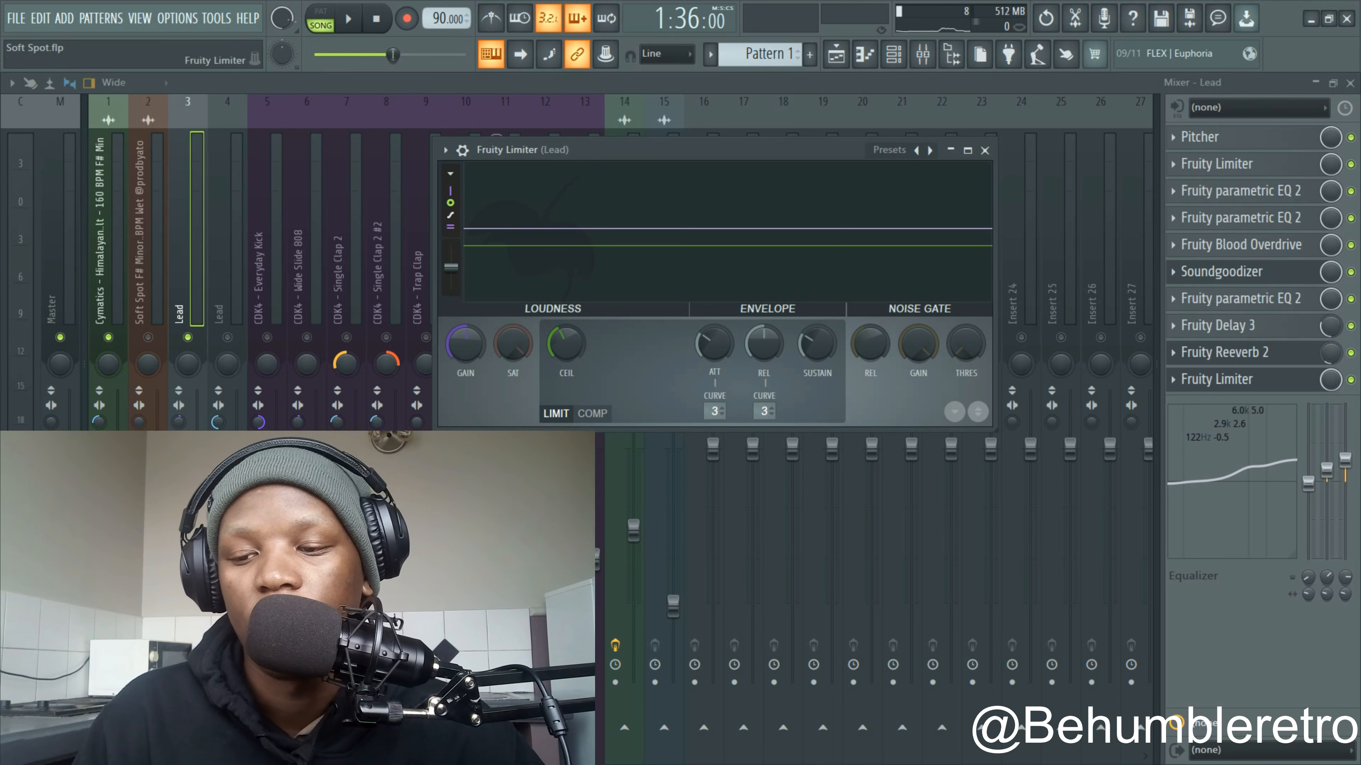
pyautogui.moveTo(712, 150); pyautogui.dragTo(712, 170)
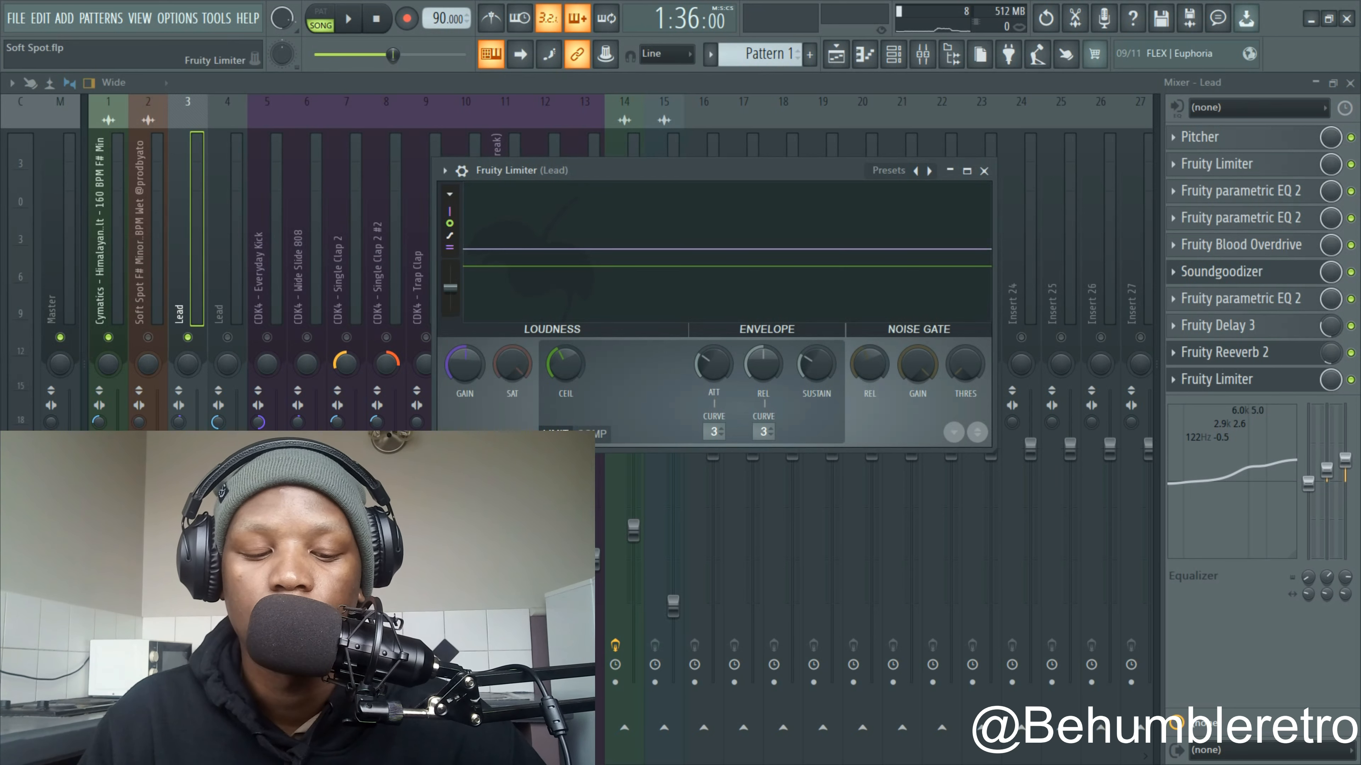
pyautogui.press('space')
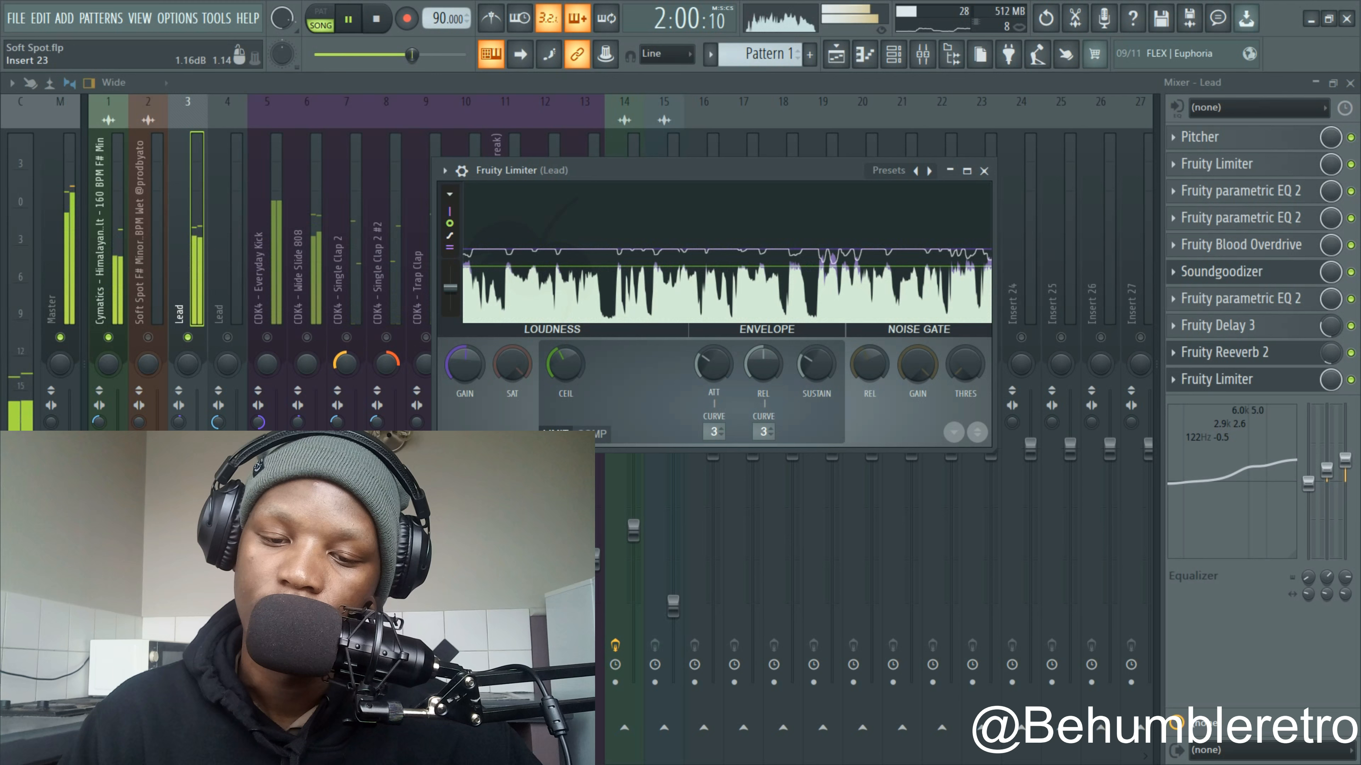
pyautogui.press('space')
pyautogui.click(984, 170)
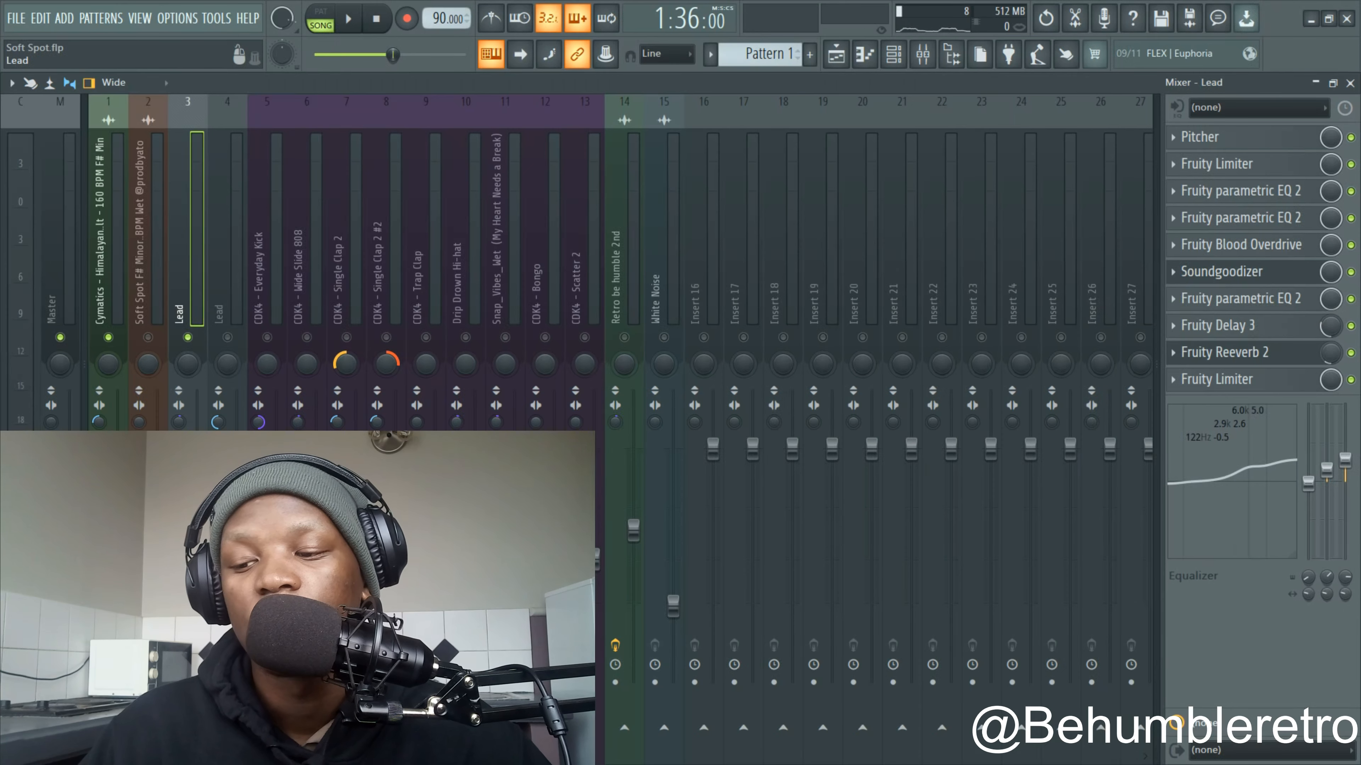
# Unmute all mixer tracks, including the kick, 808, claps and remaining percussion, by switching tracks on and toggling solo.
pyautogui.click(266, 278)
pyautogui.click(306, 337)
pyautogui.click(266, 337)
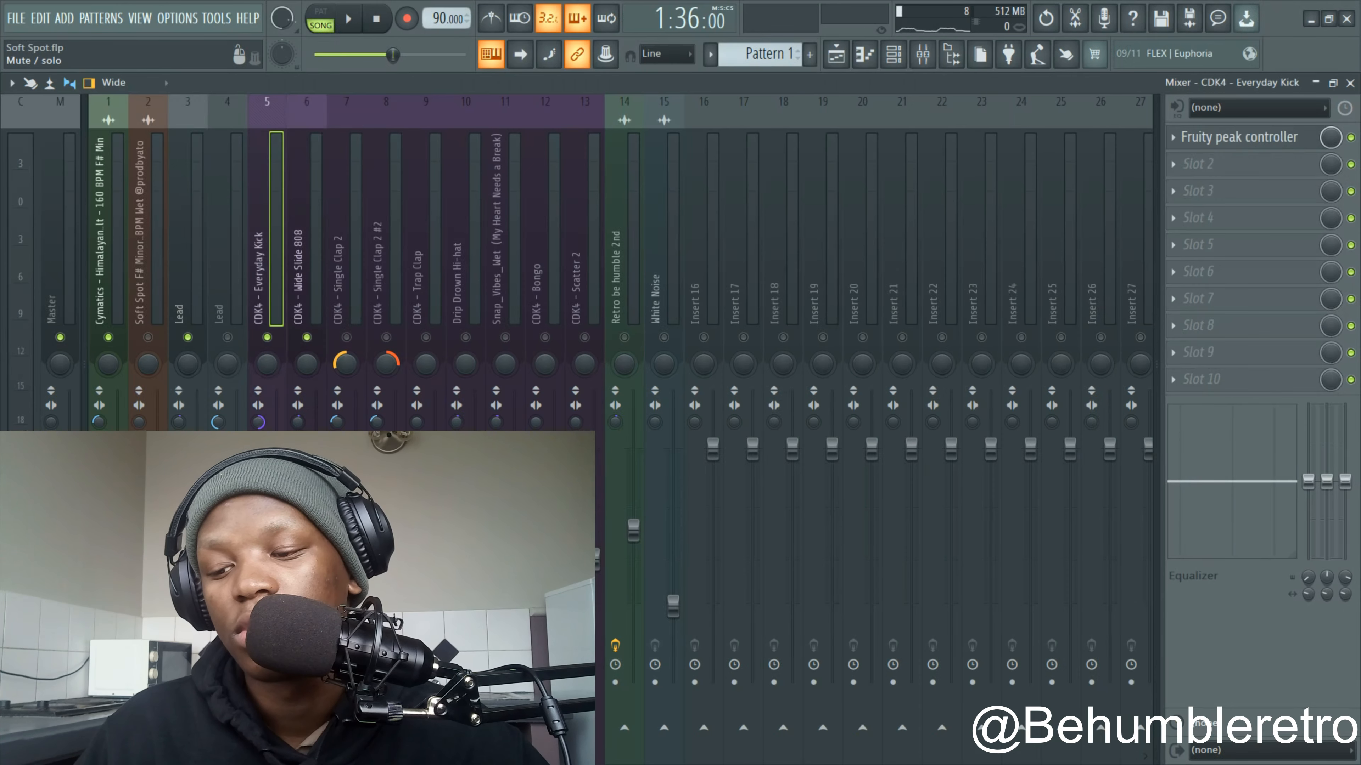
pyautogui.click(346, 337)
pyautogui.click(386, 337)
pyautogui.click(425, 337)
pyautogui.rightClick(426, 337)
pyautogui.rightClick(425, 337)
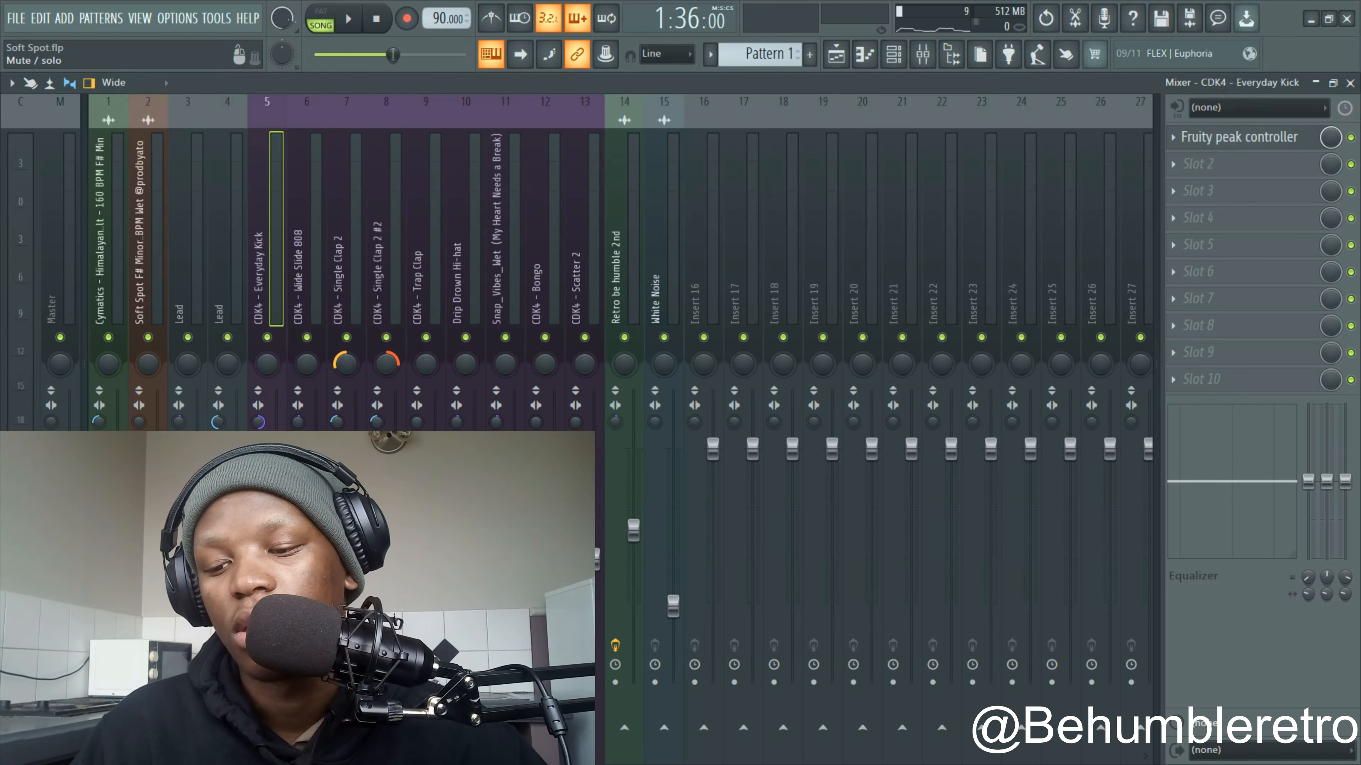
# Mute the Soft Spot F# Minor track and the Lead track on insert 4 while starting playback of the full beat.
pyautogui.click(147, 337)
pyautogui.press('space')
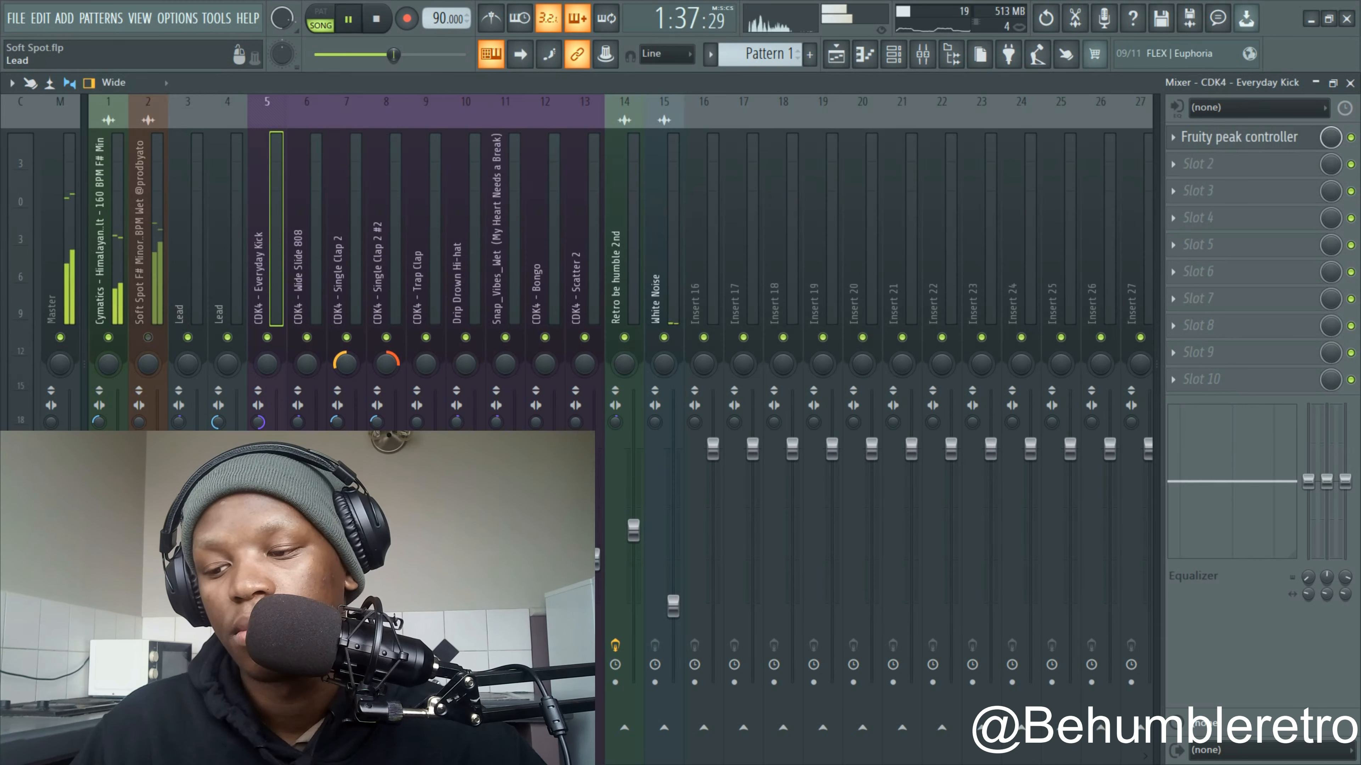
pyautogui.click(227, 337)
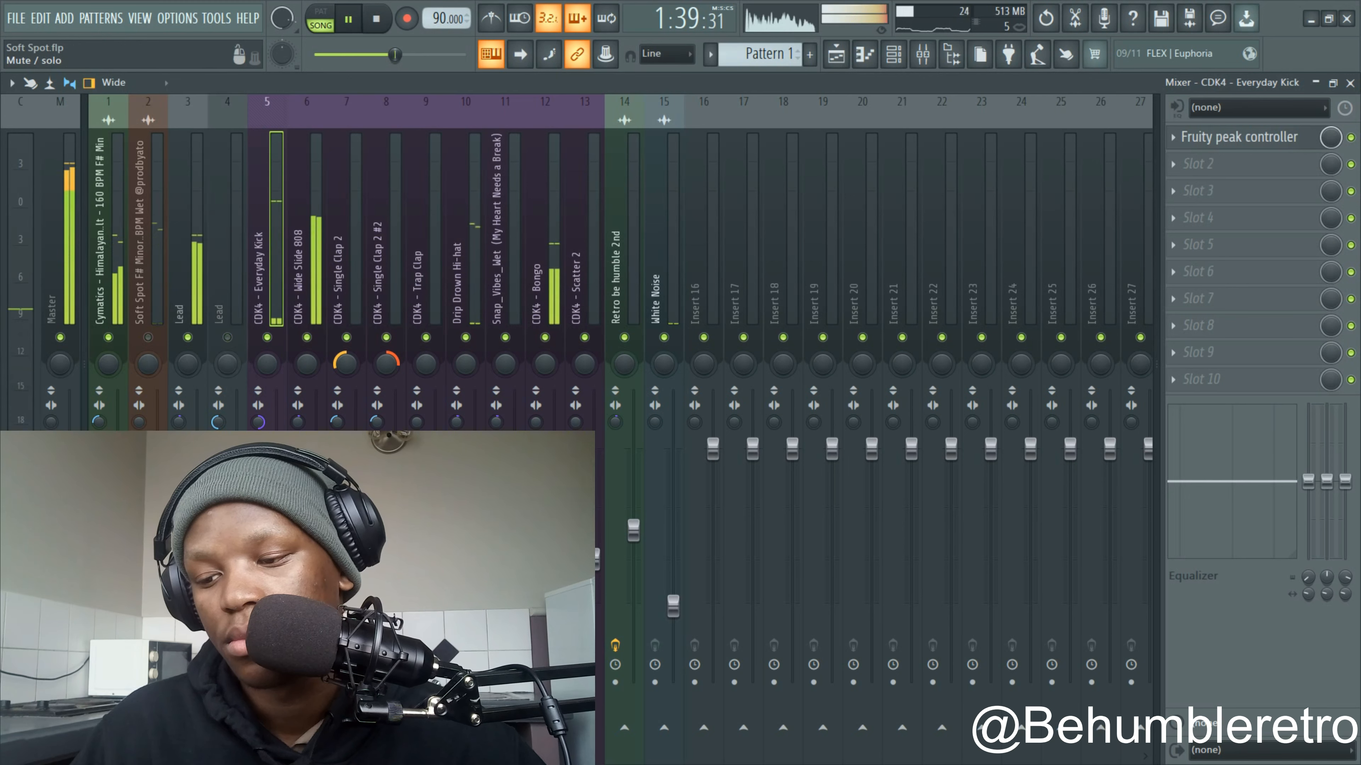
# Select the Lead track on insert 4 and check the volume faders of both Lead tracks during playback.
pyautogui.click(227, 321)
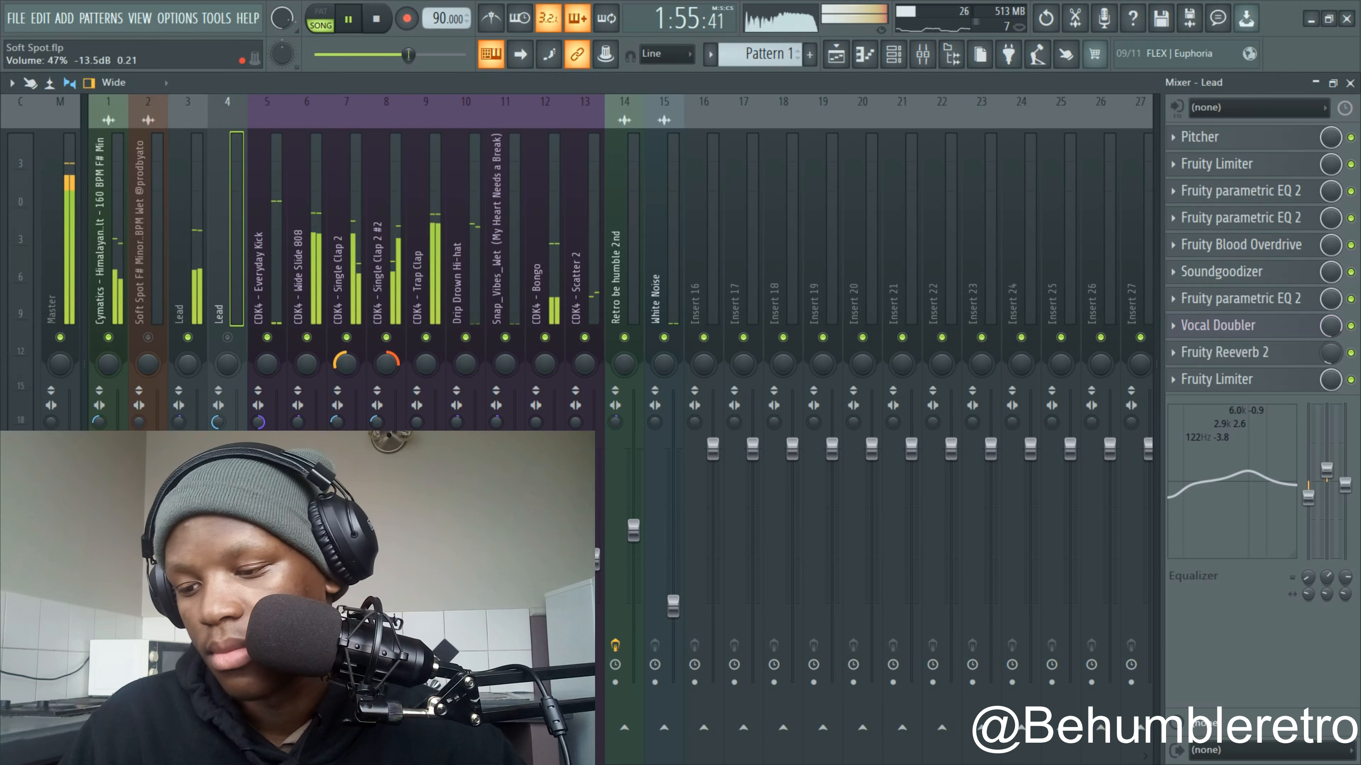
pyautogui.click(197, 545)
pyautogui.click(227, 545)
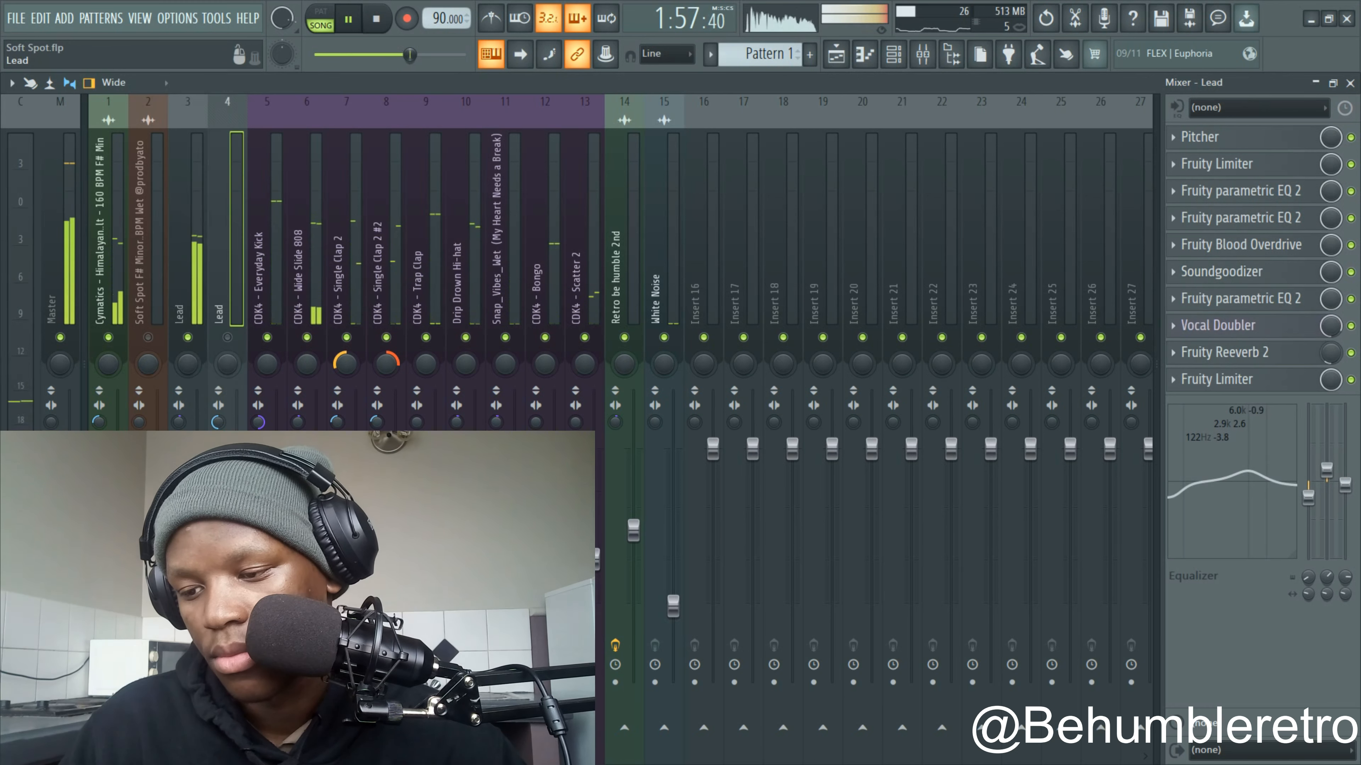